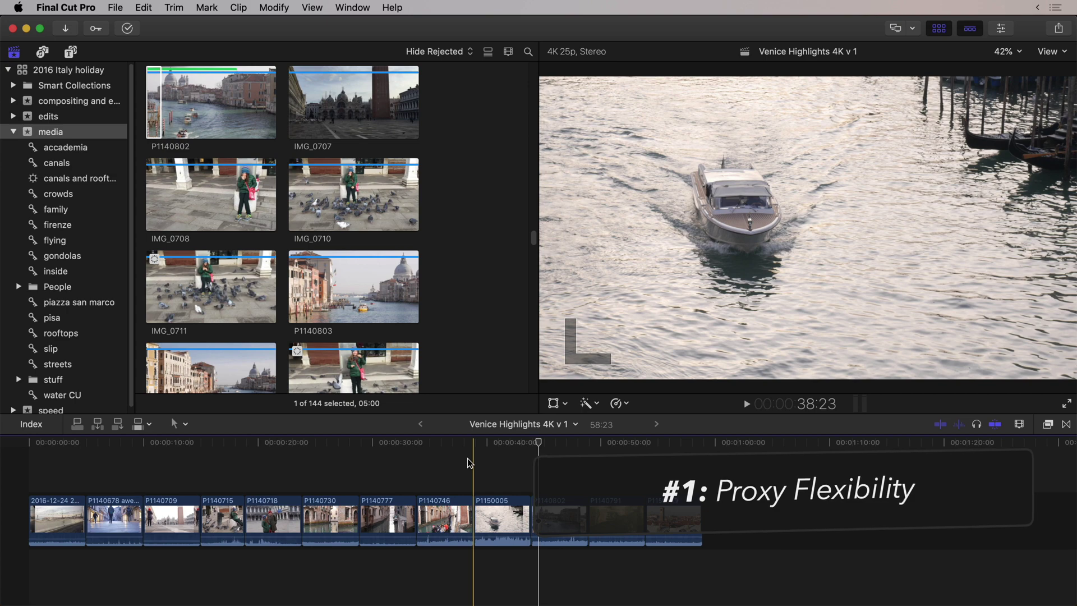
# Step: Select the IMG_0708 clip of the girl in the square in the browser
pyautogui.click(207, 194)
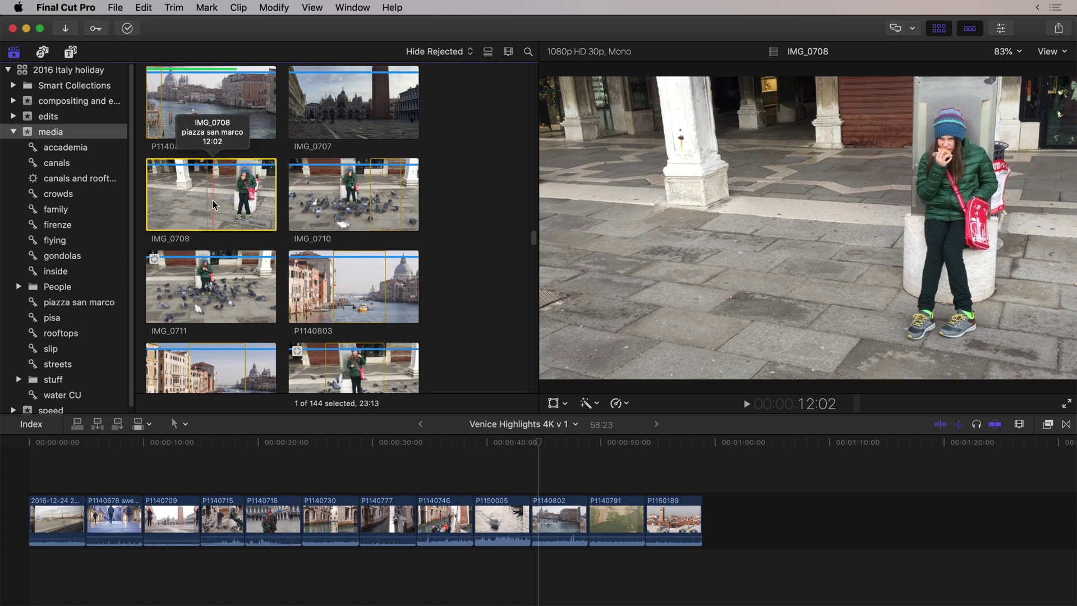
# Step: Open Transcode Media for IMG_0708, keep the 50% proxy frame size, then cancel without transcoding
pyautogui.rightClick(212, 200)
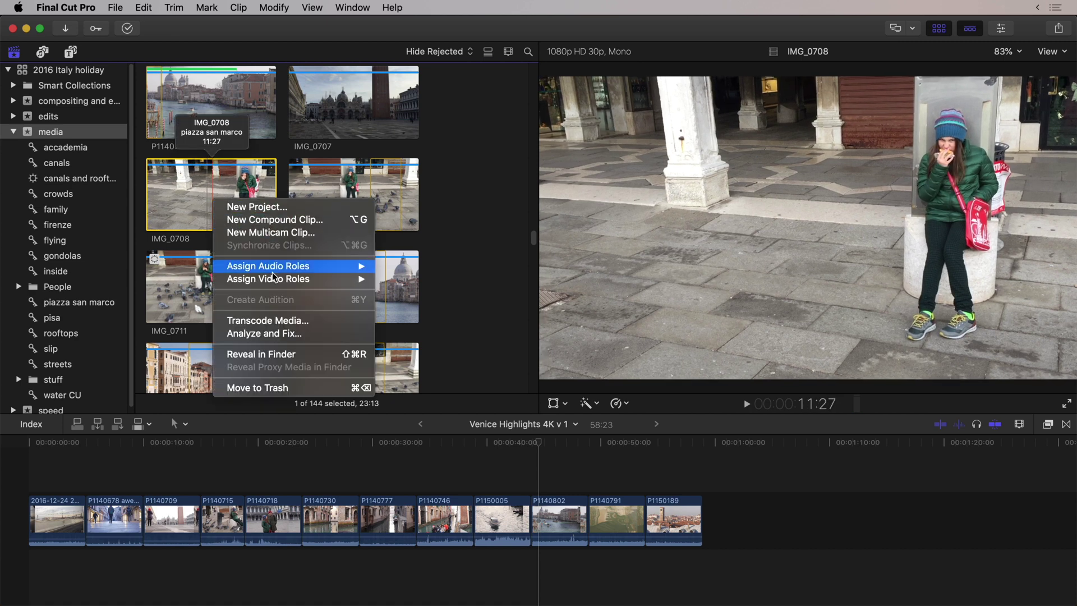
pyautogui.click(315, 322)
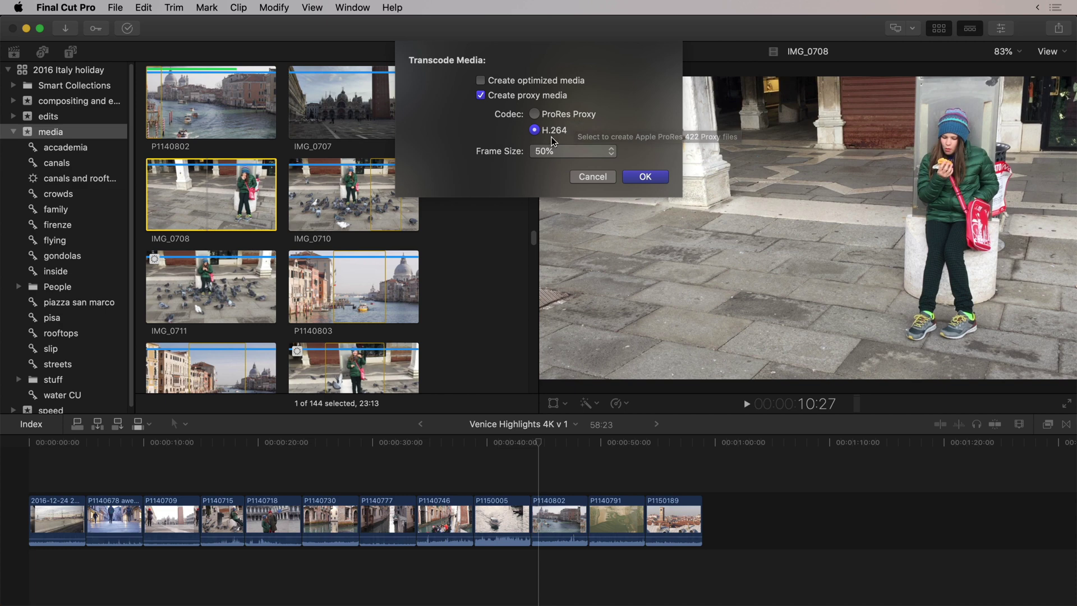
pyautogui.click(574, 151)
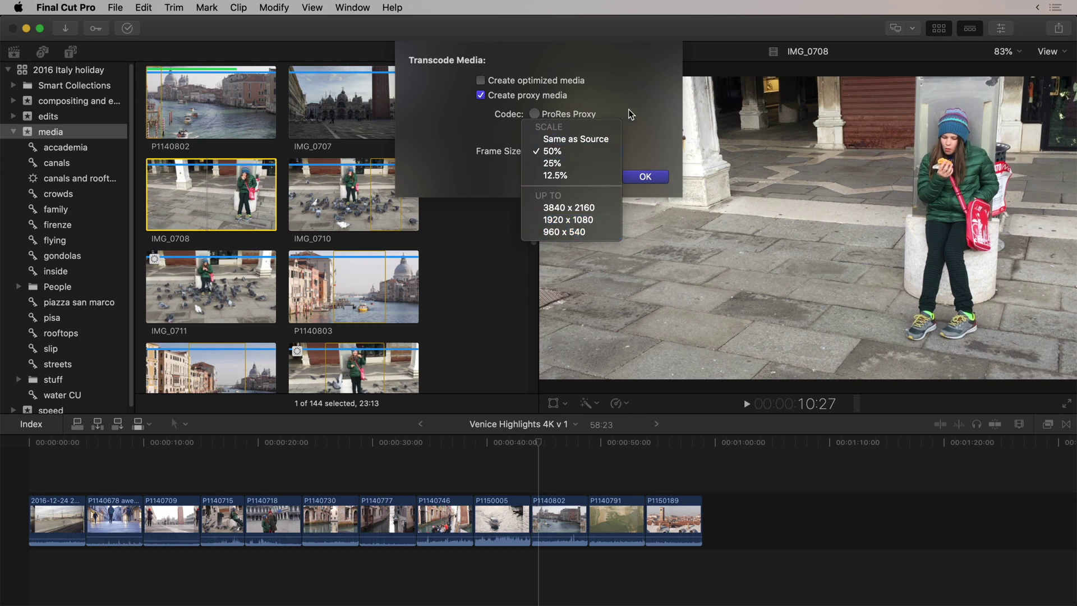
pyautogui.click(627, 135)
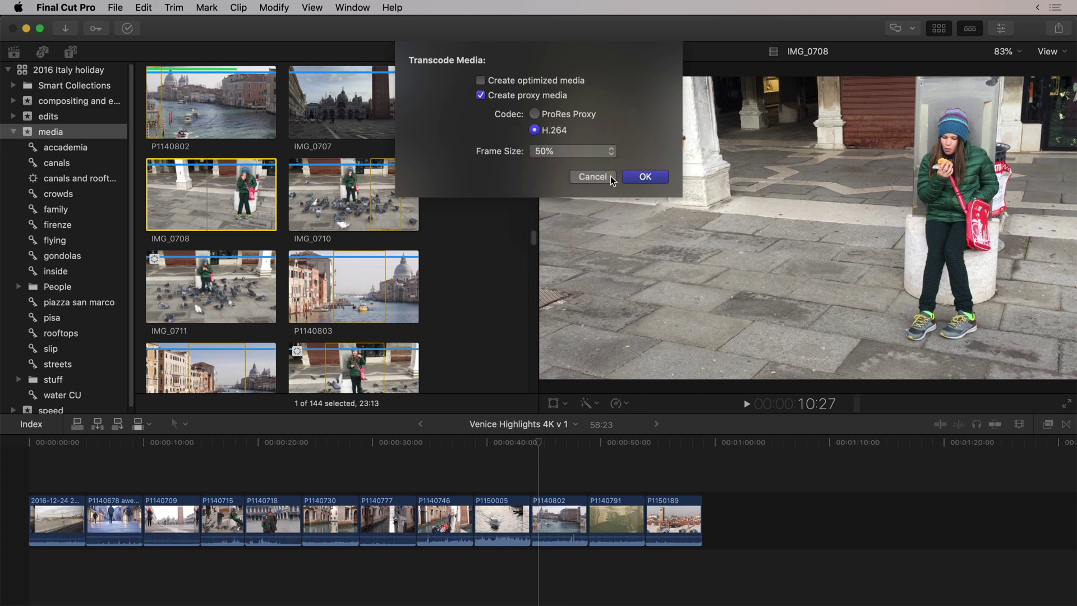
pyautogui.click(592, 177)
# Step: Reveal the original P1140802 canal clip in Finder and note its 465.3 MB size
pyautogui.click(194, 104)
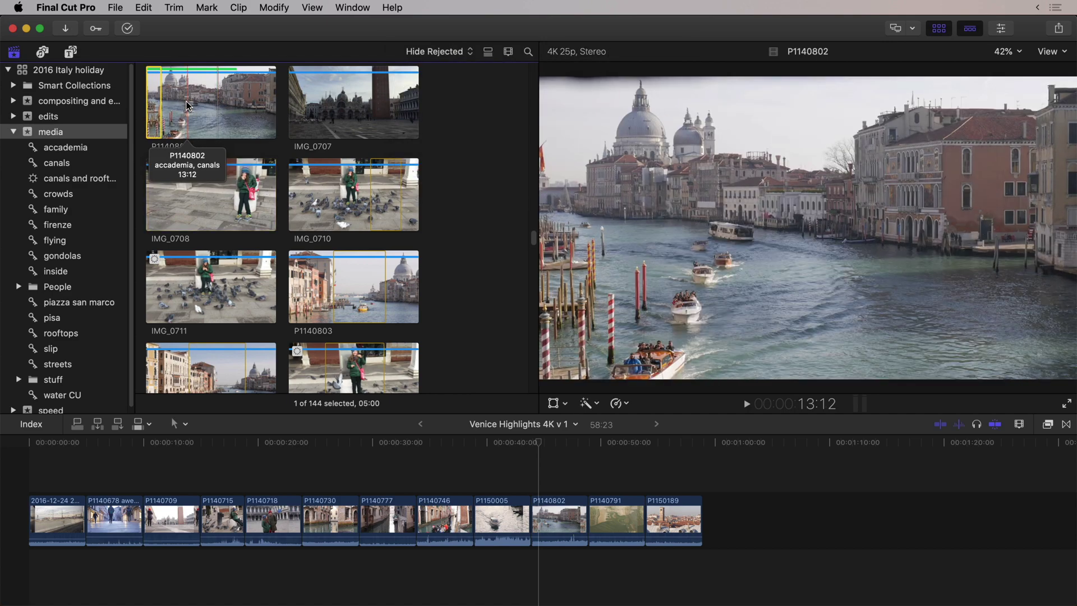
pyautogui.rightClick(192, 103)
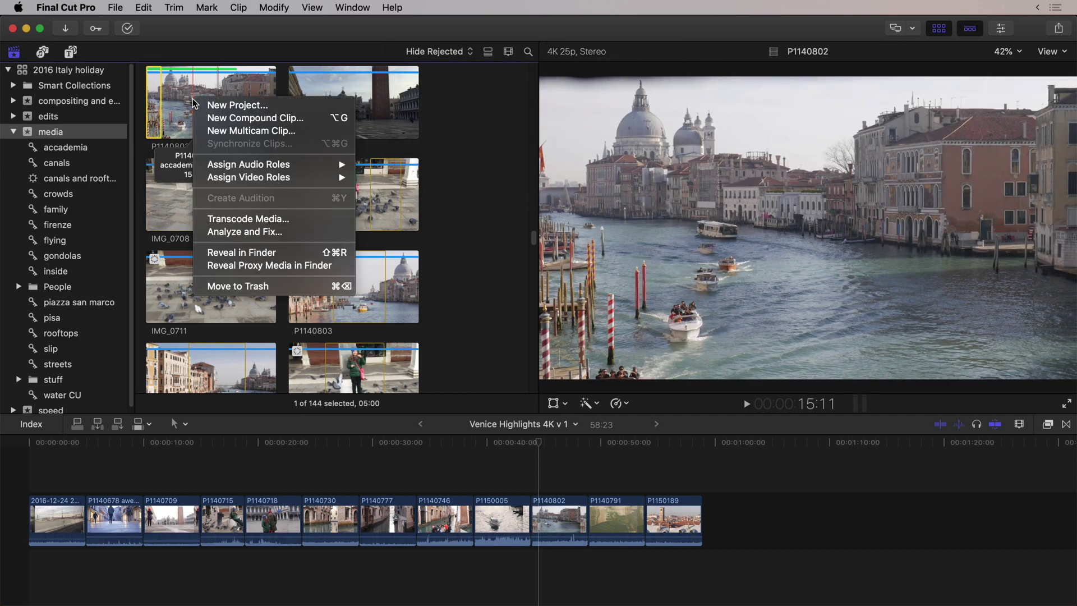
pyautogui.click(251, 250)
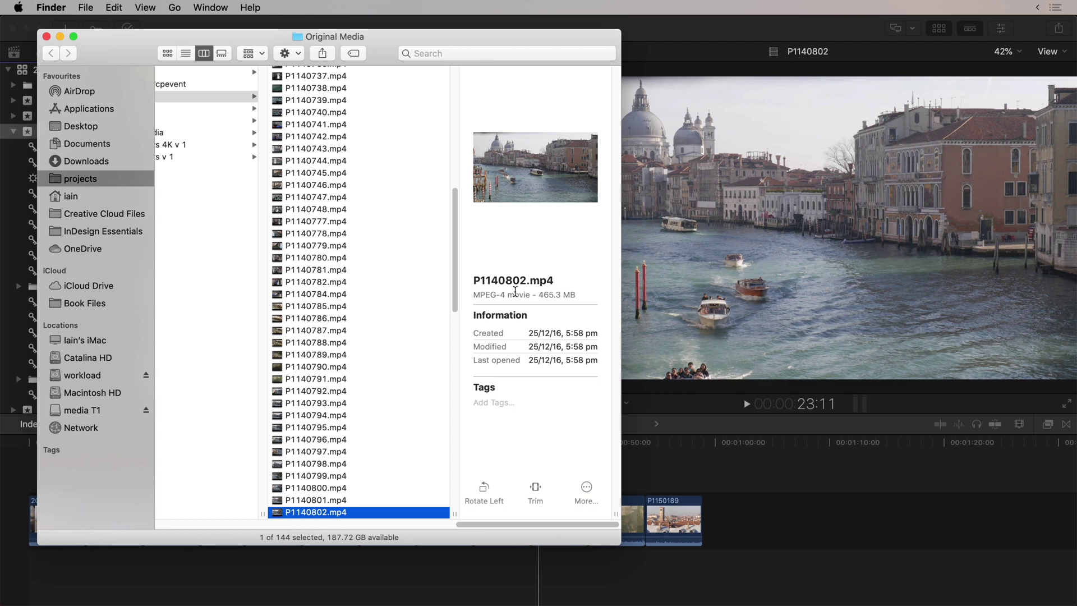
pyautogui.moveTo(538, 294); pyautogui.dragTo(570, 294)
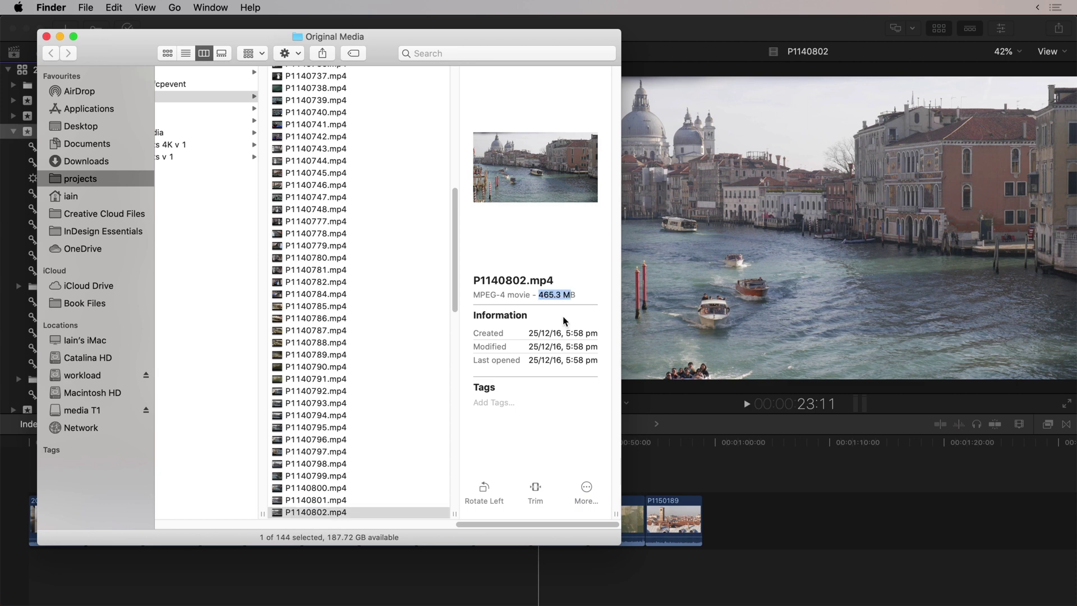
# Step: Back in Final Cut Pro, reveal P1140802's proxy media file in Finder
pyautogui.click(653, 224)
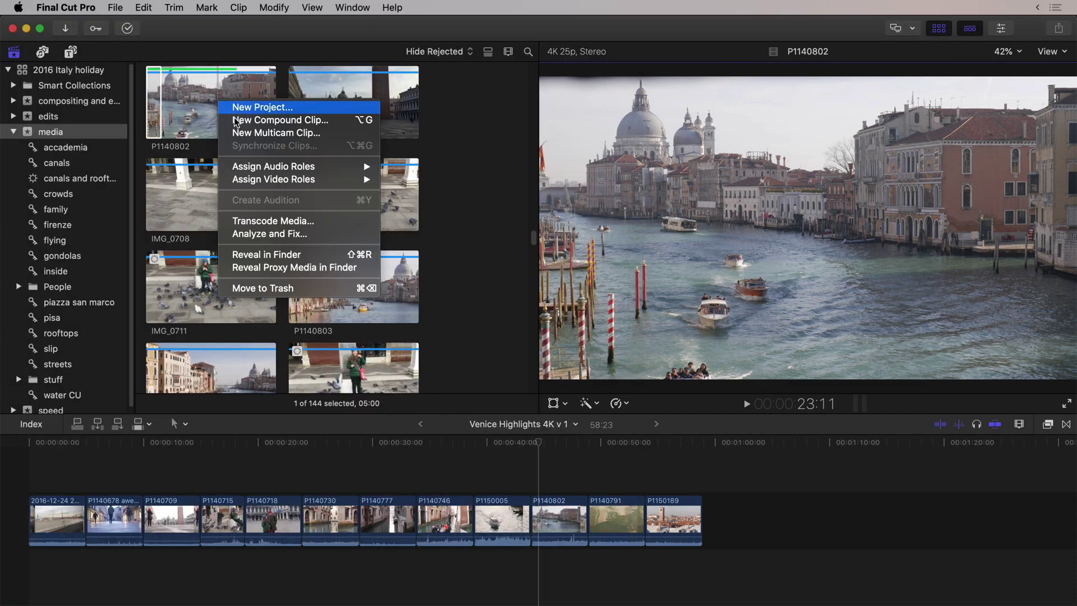
pyautogui.rightClick(219, 102)
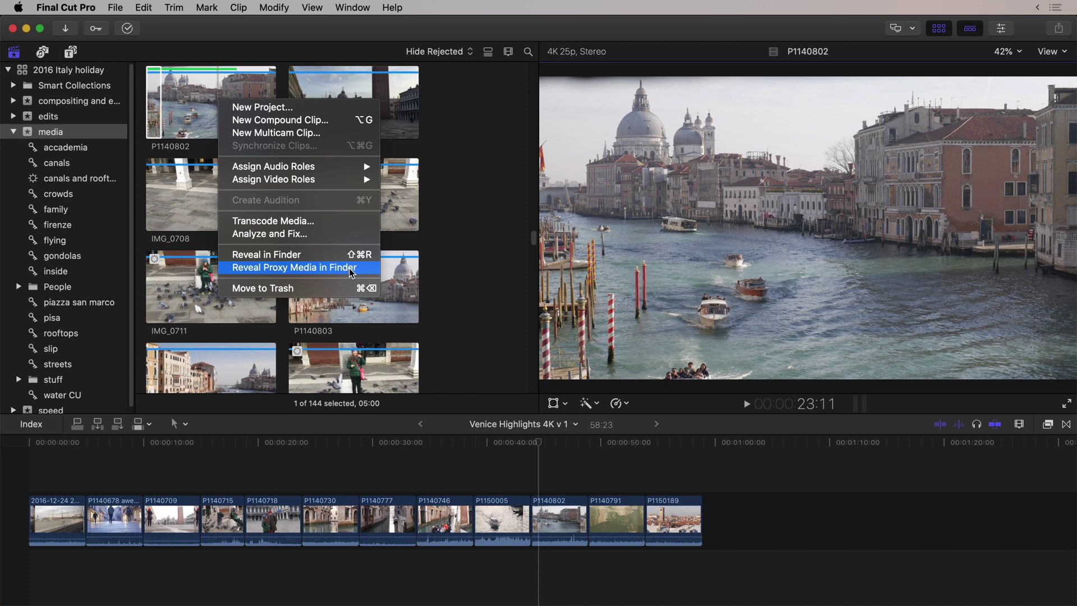
pyautogui.click(351, 273)
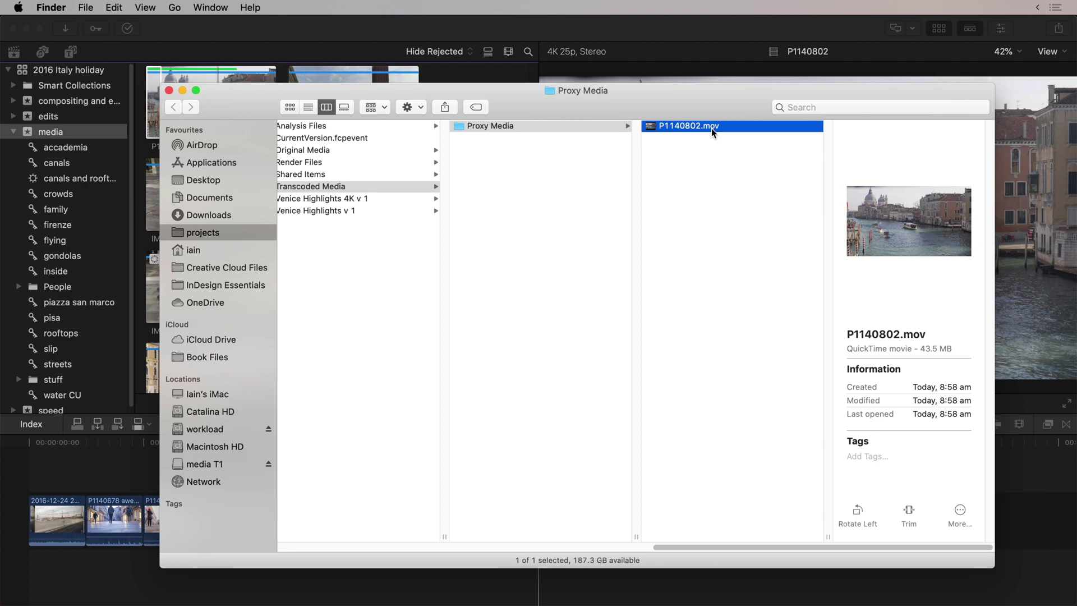
# Step: Preview P1140802.mov with Quick Look, then open it in QuickTime Player
pyautogui.press('space')
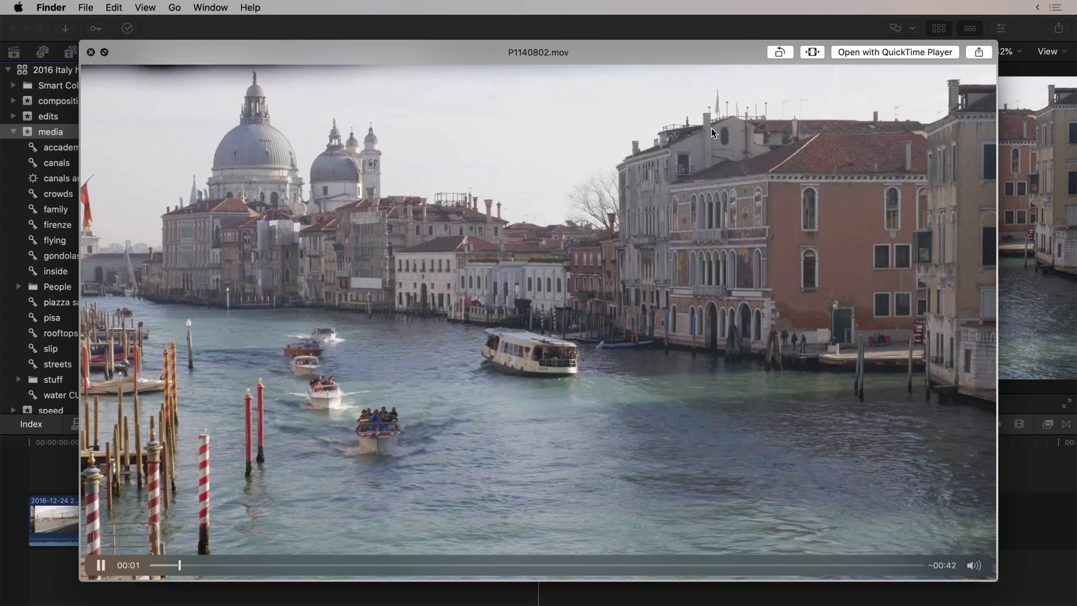
pyautogui.press('space')
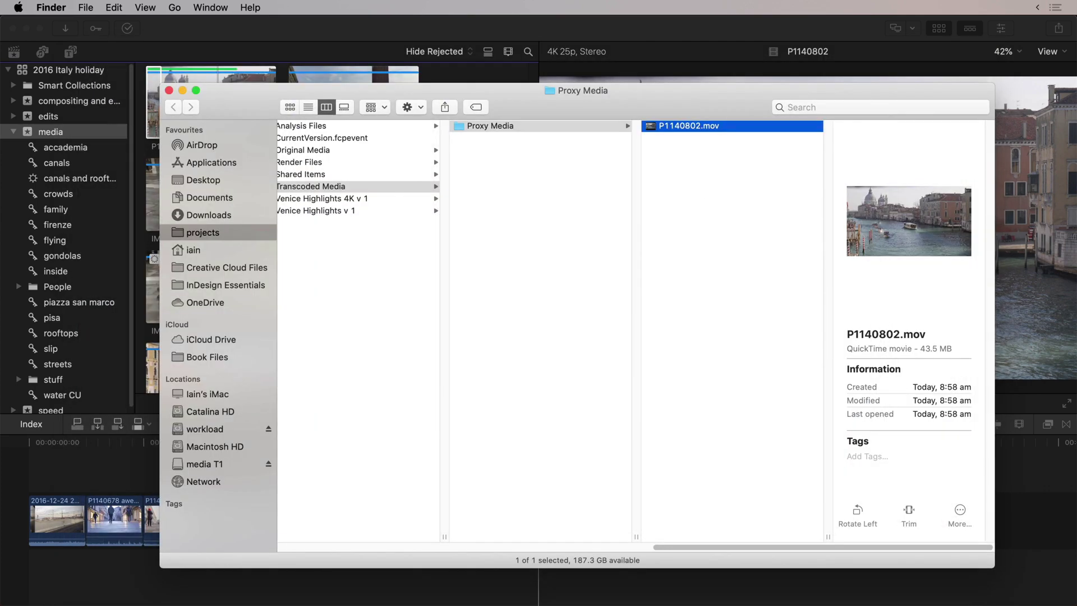
pyautogui.doubleClick(708, 126)
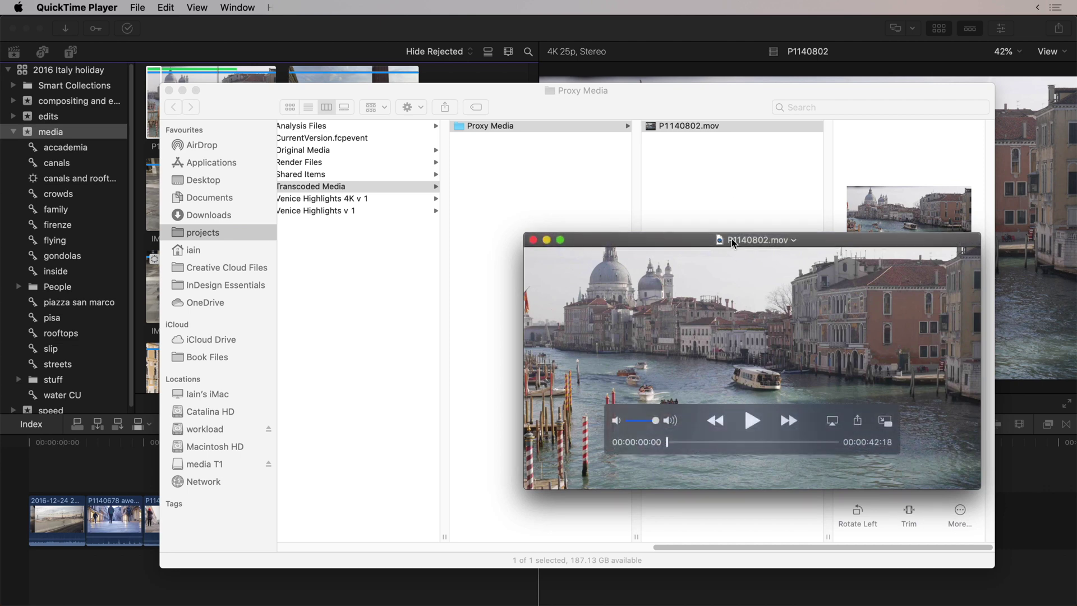
# Step: Inspect the proxy in QuickTime: 1920 × 1080 H.264 at 8.09 Mbit/s, then return to Final Cut Pro
pyautogui.press('super+i')
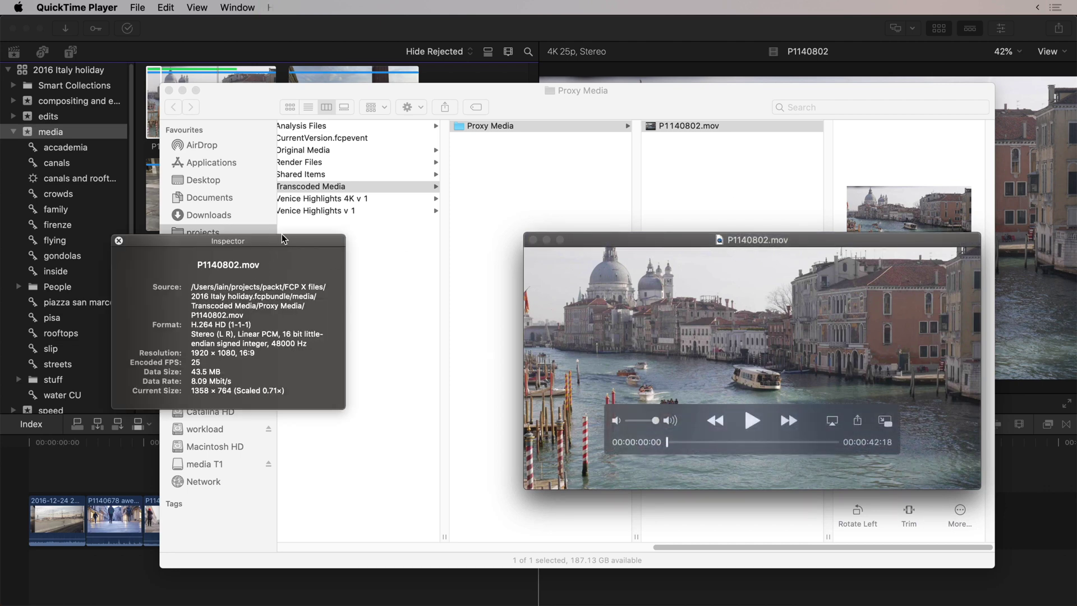
pyautogui.moveTo(285, 233); pyautogui.dragTo(467, 171)
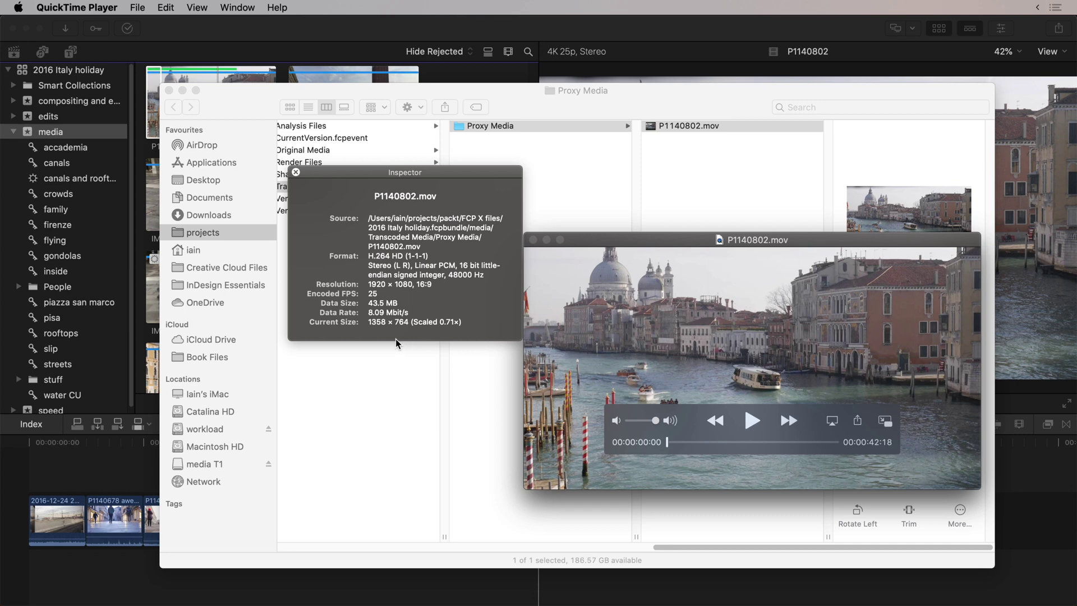
pyautogui.click(644, 54)
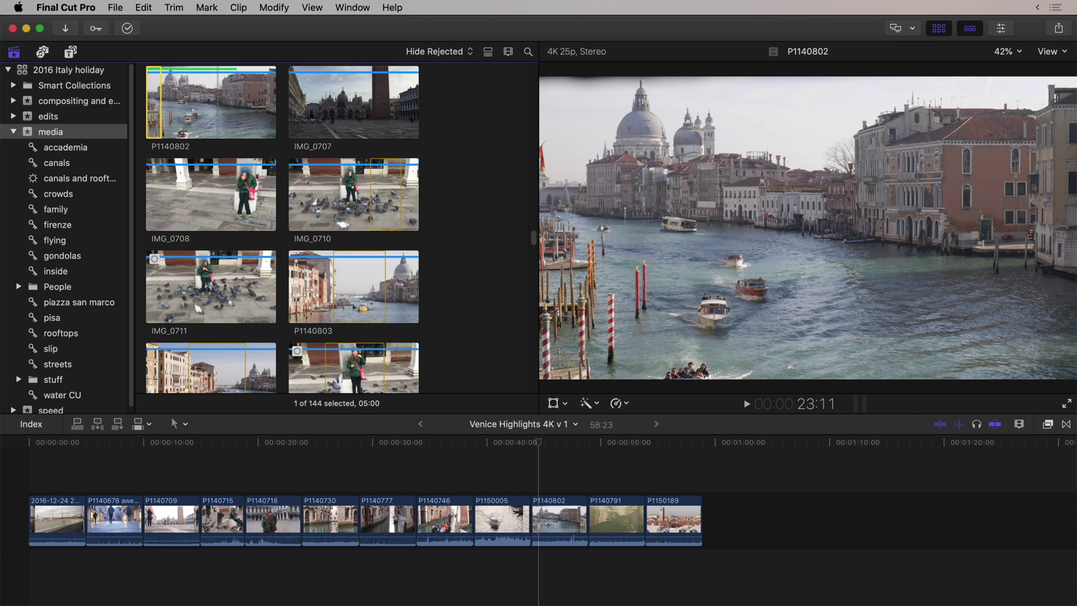
# Step: Set the viewer's Media Playback option to Proxy Preferred
pyautogui.click(1047, 52)
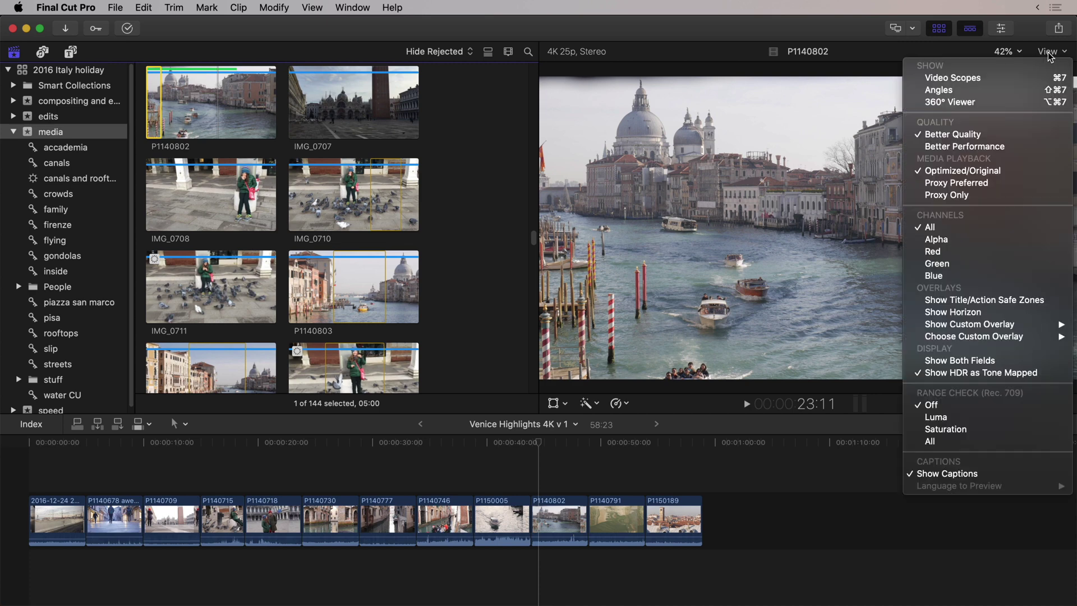
pyautogui.click(1040, 190)
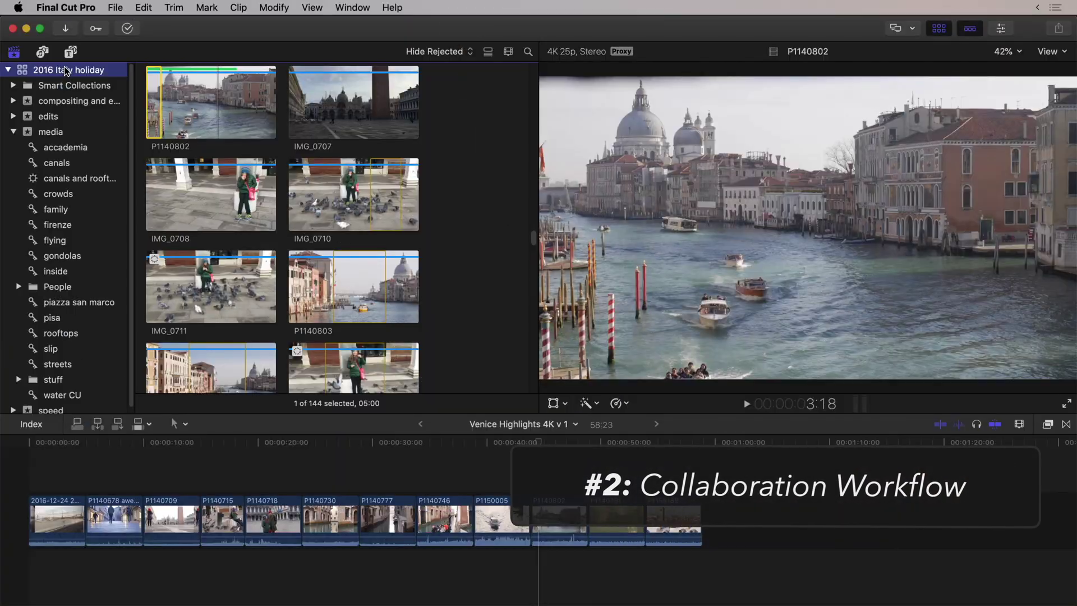
# Step: Reveal the 2016 Italy holiday library in Finder, note its 48.84 GB size, and reselect it unrenamed
pyautogui.rightClick(59, 71)
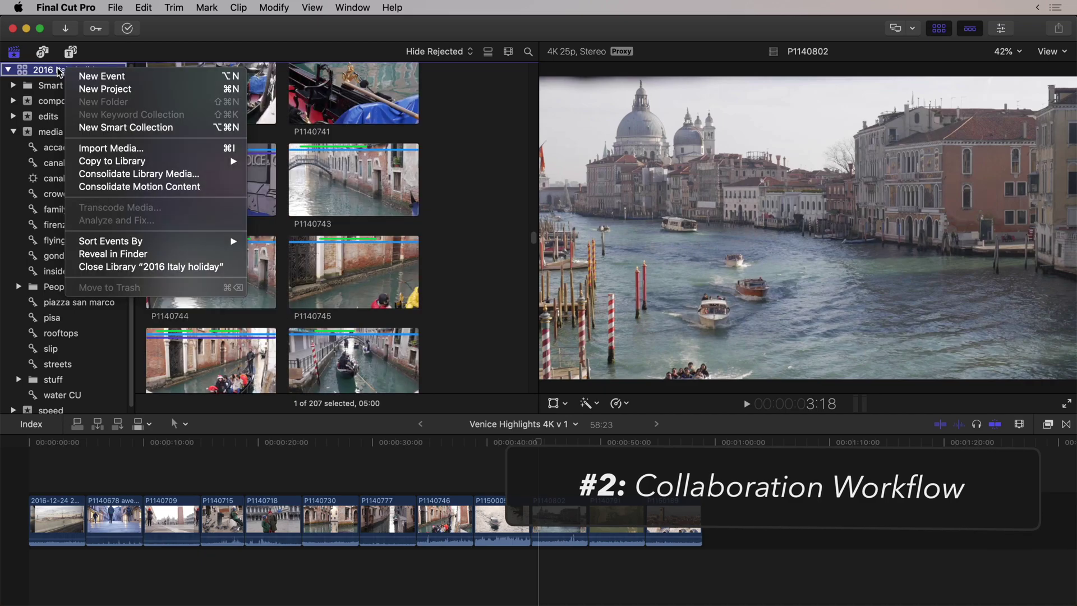
pyautogui.click(113, 258)
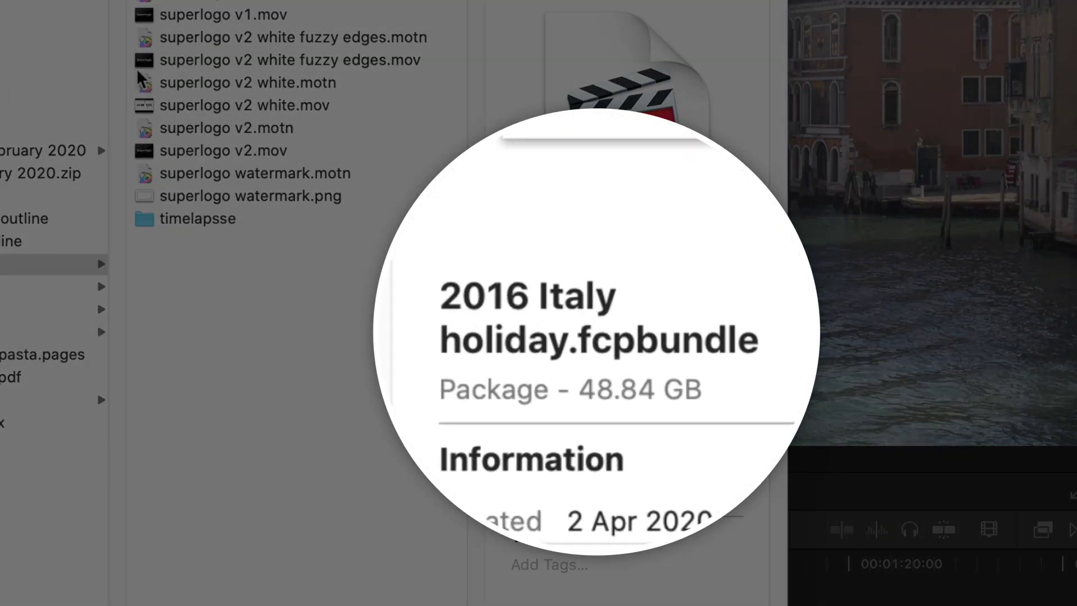
pyautogui.doubleClick(591, 362)
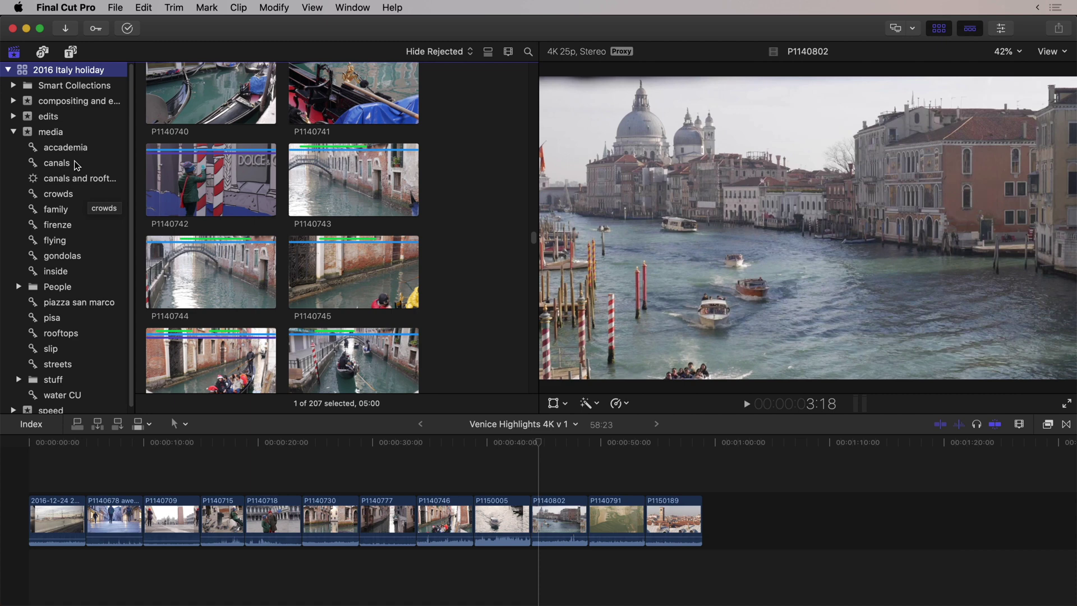
pyautogui.click(65, 71)
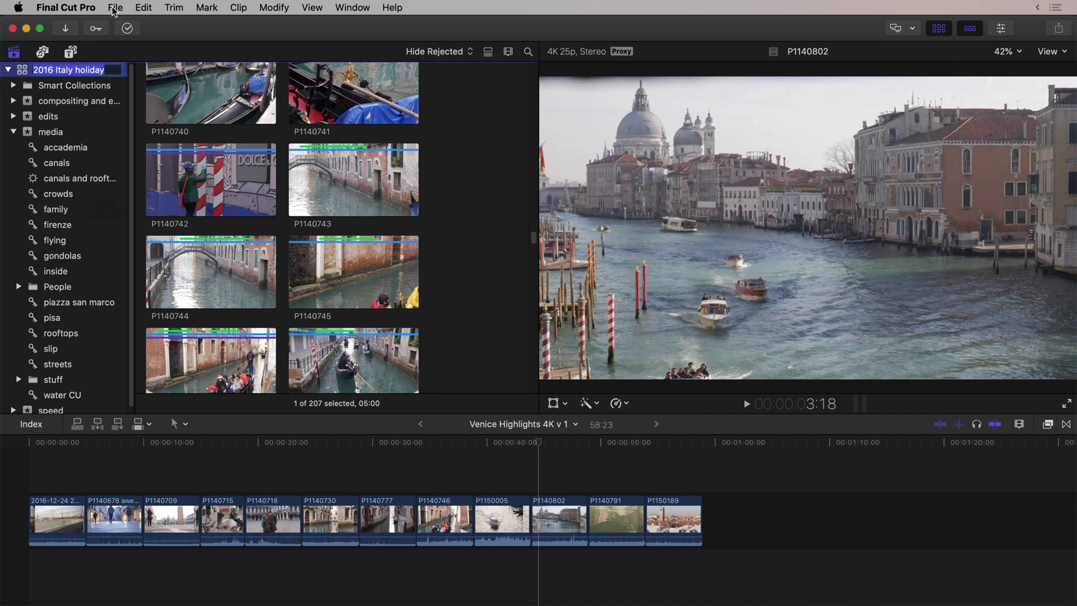
pyautogui.click(20, 73)
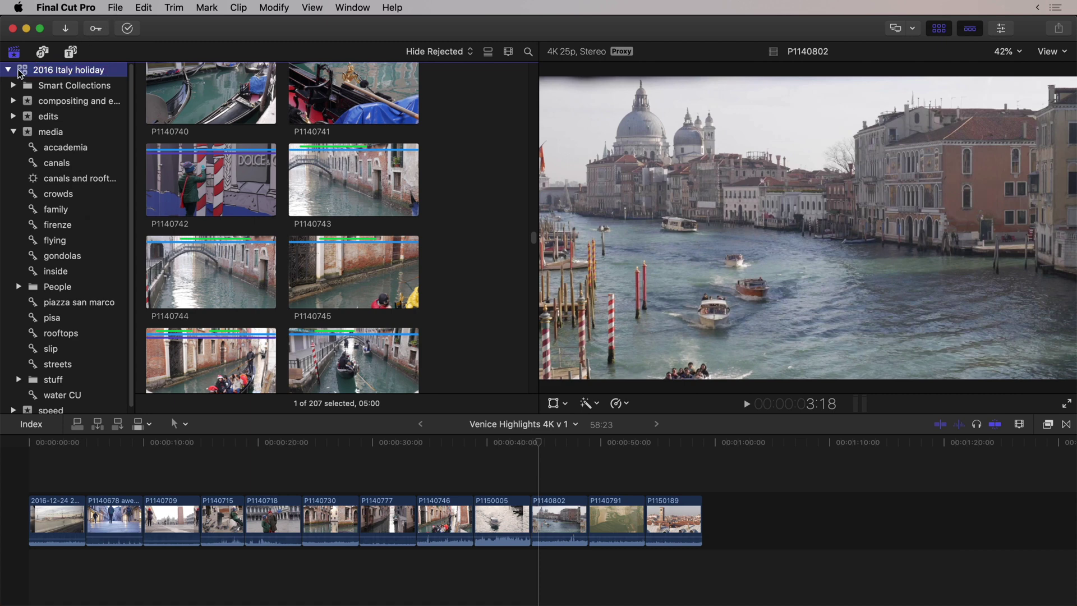
# Step: Copy the project from the File menu into a new library saved as '2016 italy proxies'
pyautogui.click(114, 8)
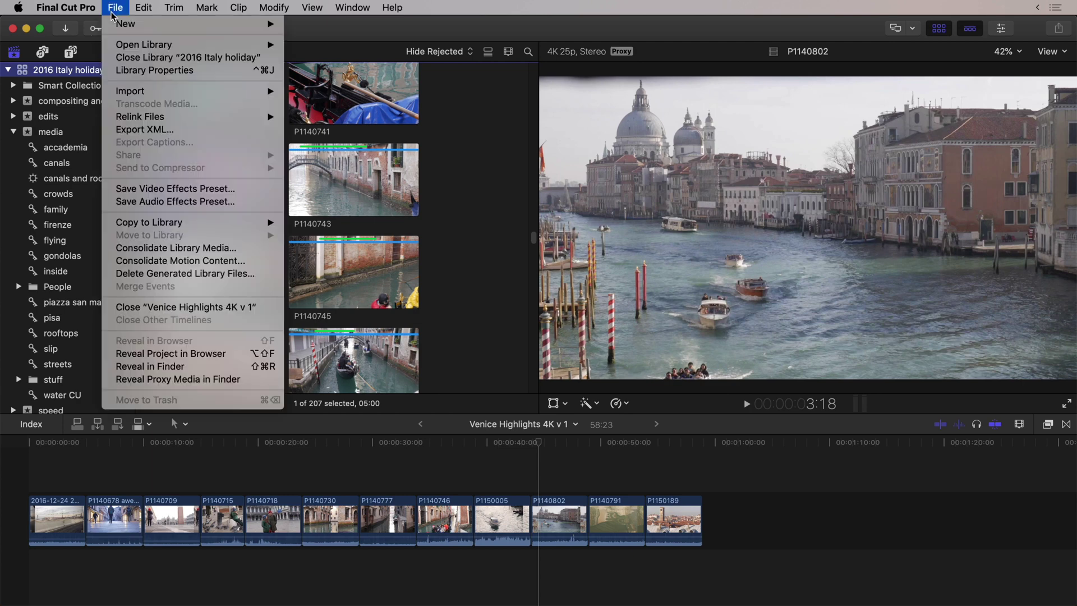
pyautogui.moveTo(179, 226)
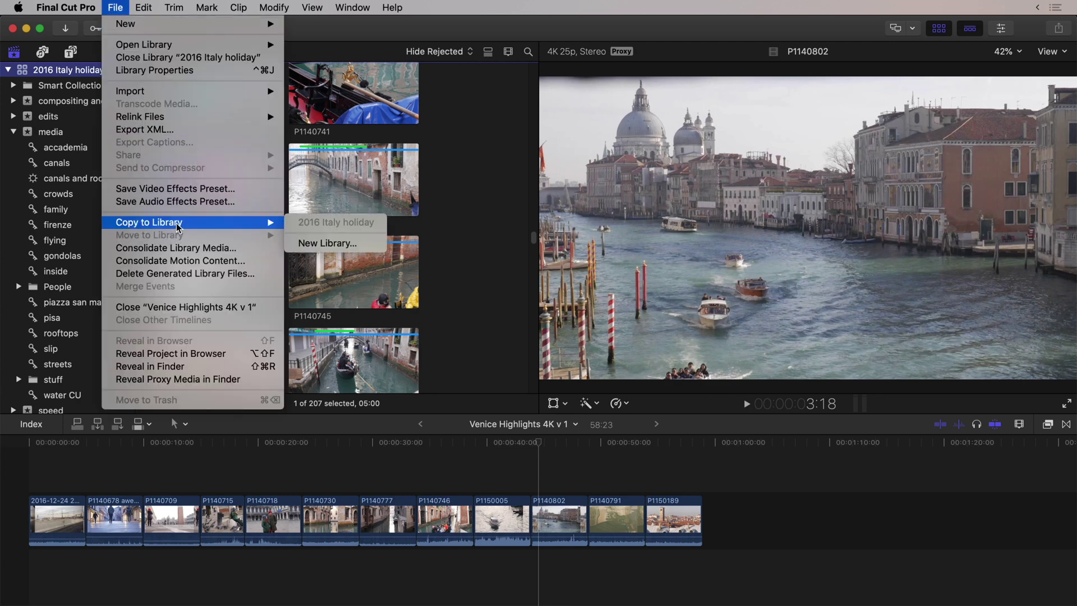
pyautogui.click(368, 244)
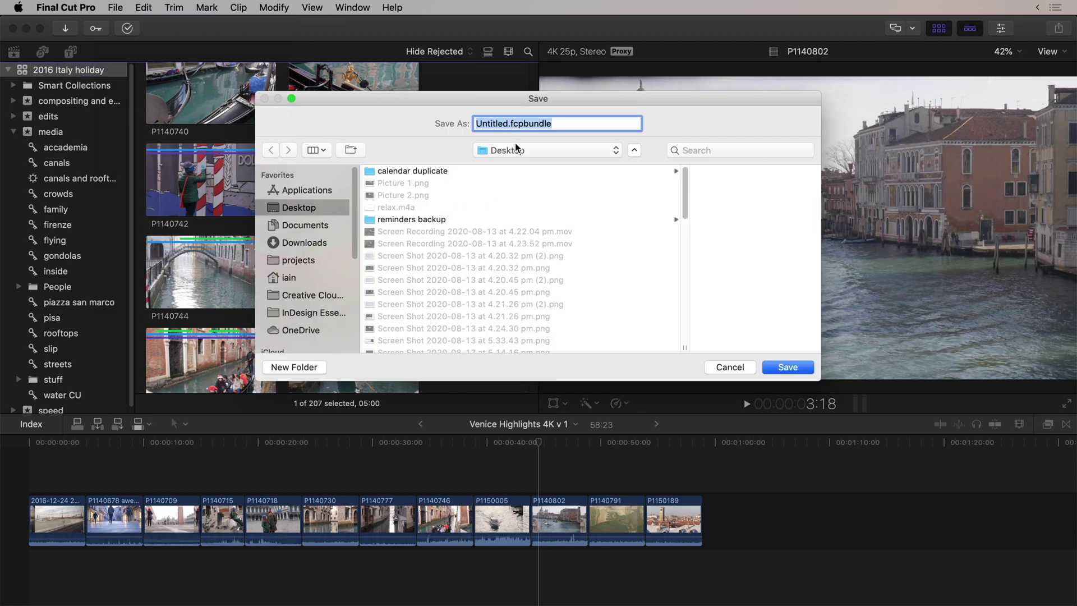
pyautogui.doubleClick(492, 124)
pyautogui.write('2016 italy p')
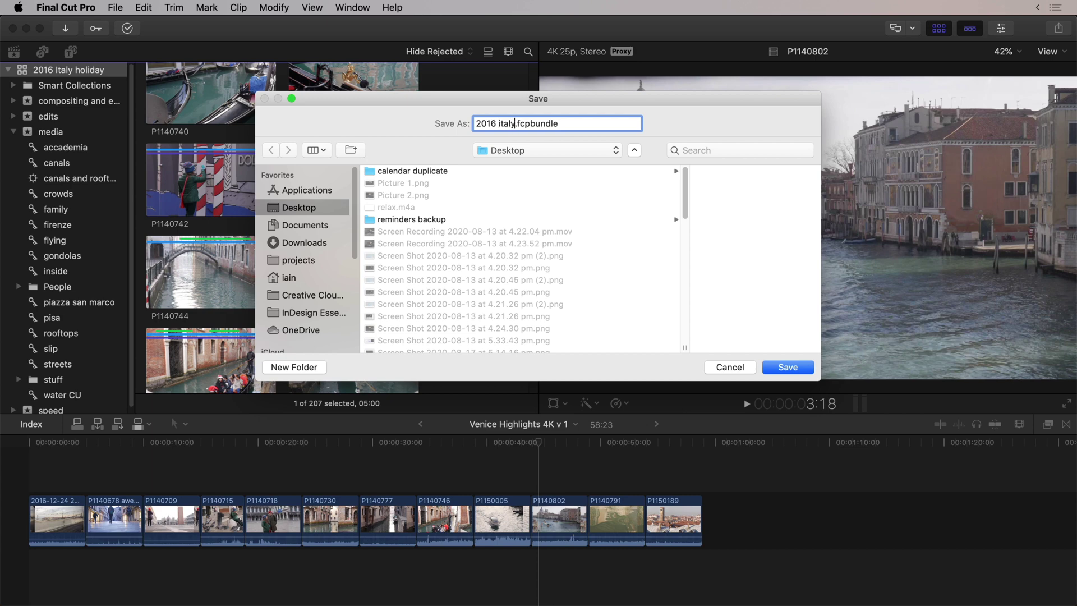
pyautogui.write('roxies')
pyautogui.press('Return')
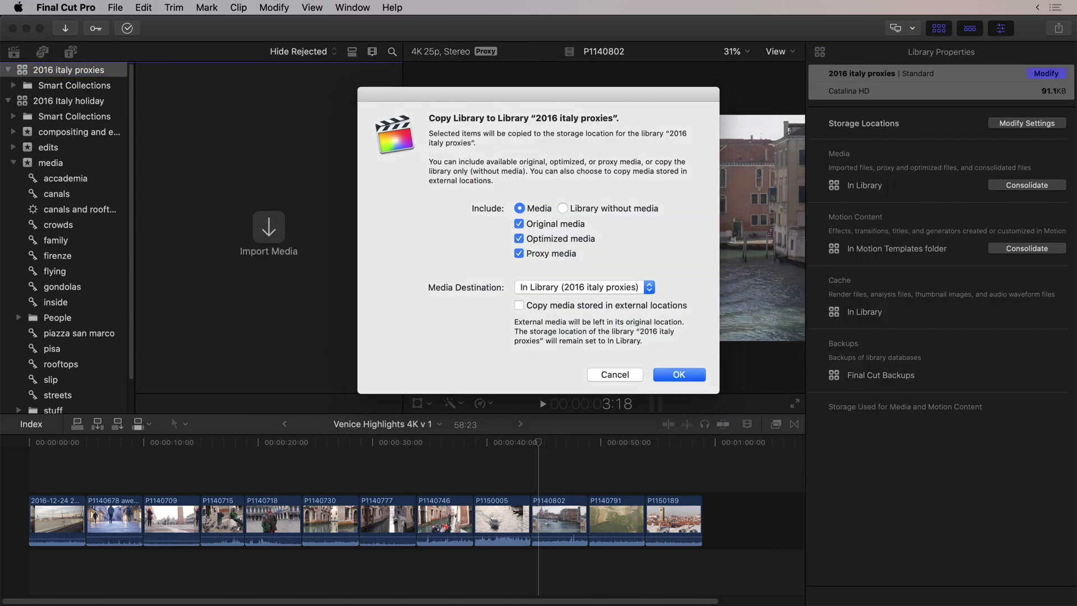
# Step: Exclude original and optimized media so only proxy media is copied with the library
pyautogui.click(557, 222)
pyautogui.click(562, 240)
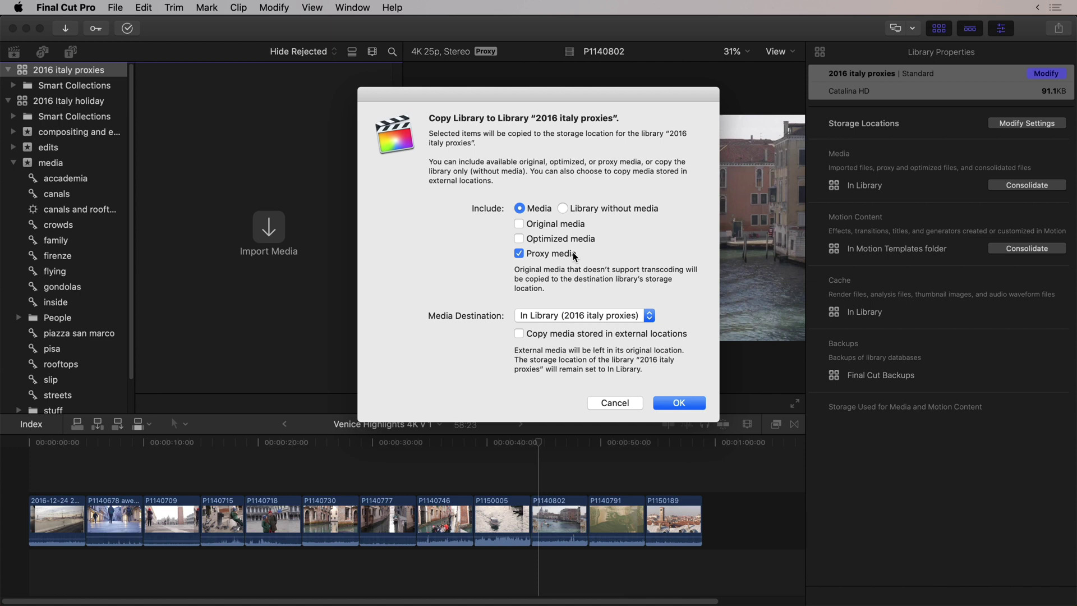
pyautogui.click(580, 210)
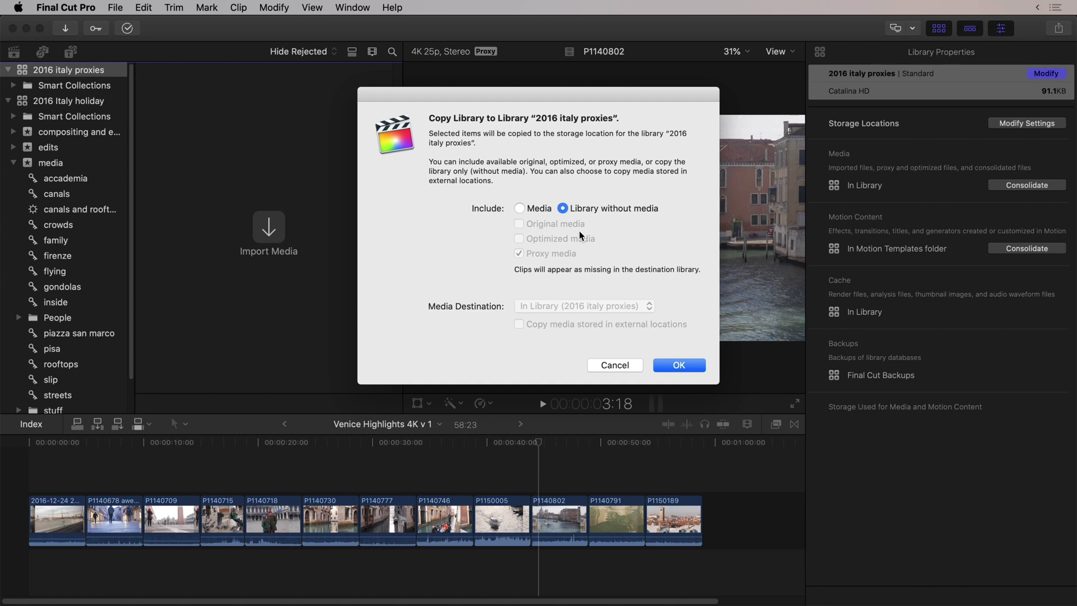
pyautogui.click(538, 209)
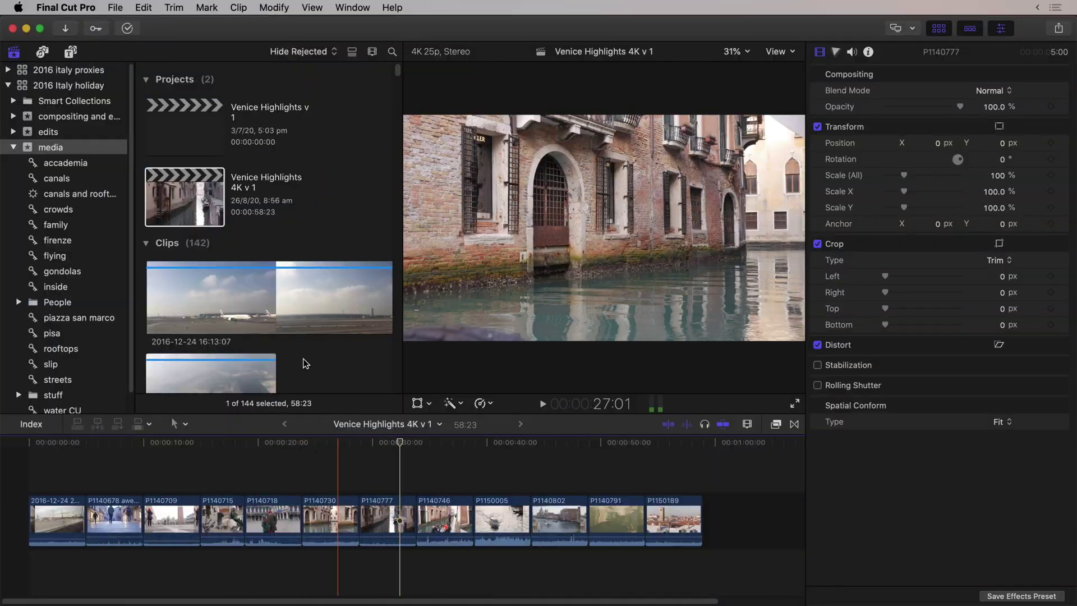
# Step: Choose Duplicate Project As for the Venice Highlights 4K v 1 project
pyautogui.click(208, 201)
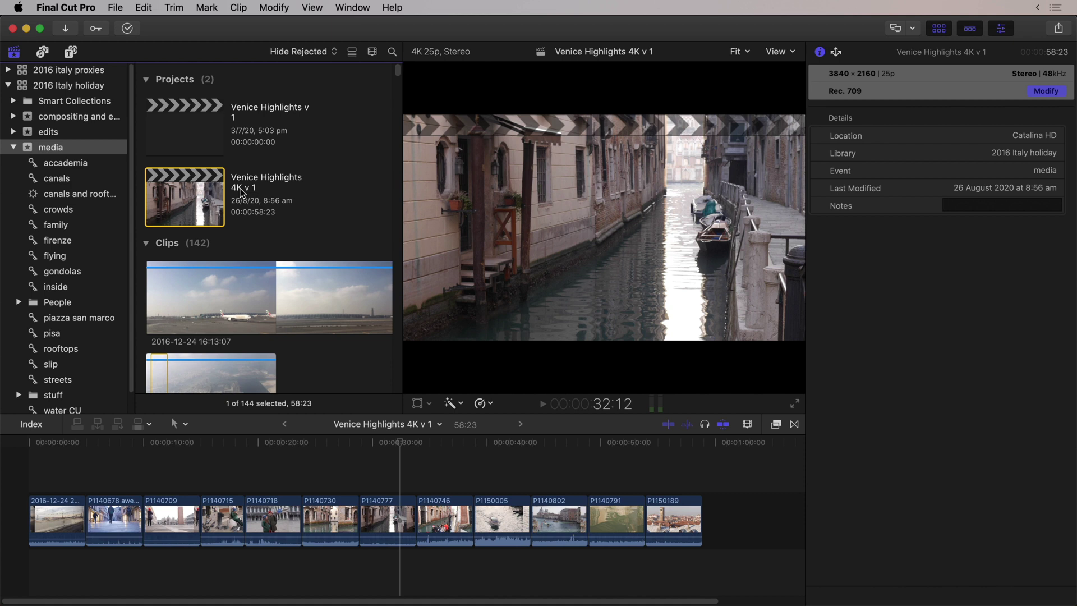
pyautogui.rightClick(212, 169)
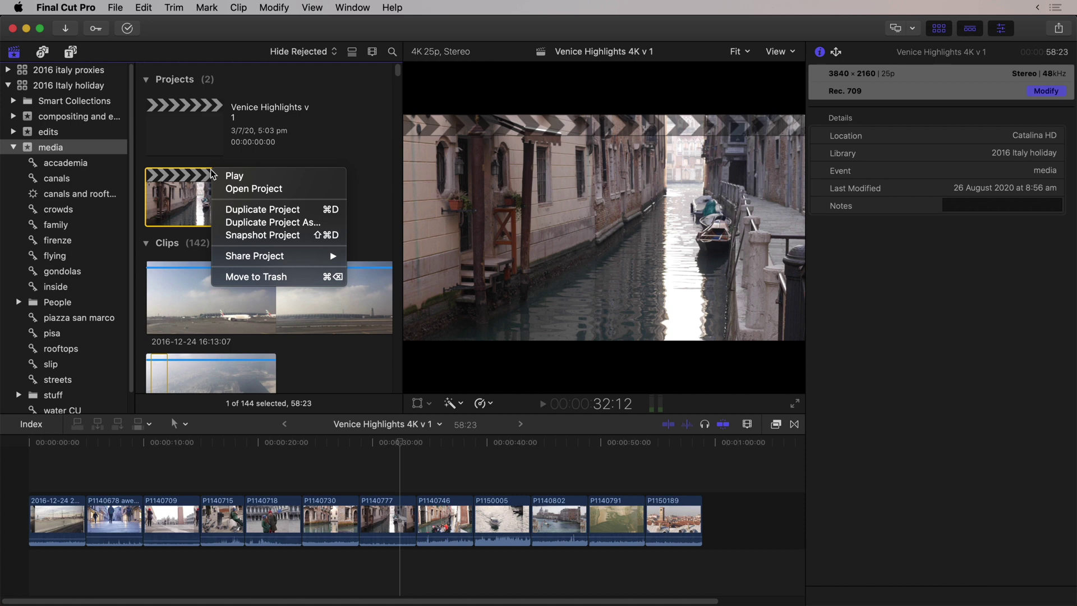
pyautogui.click(332, 225)
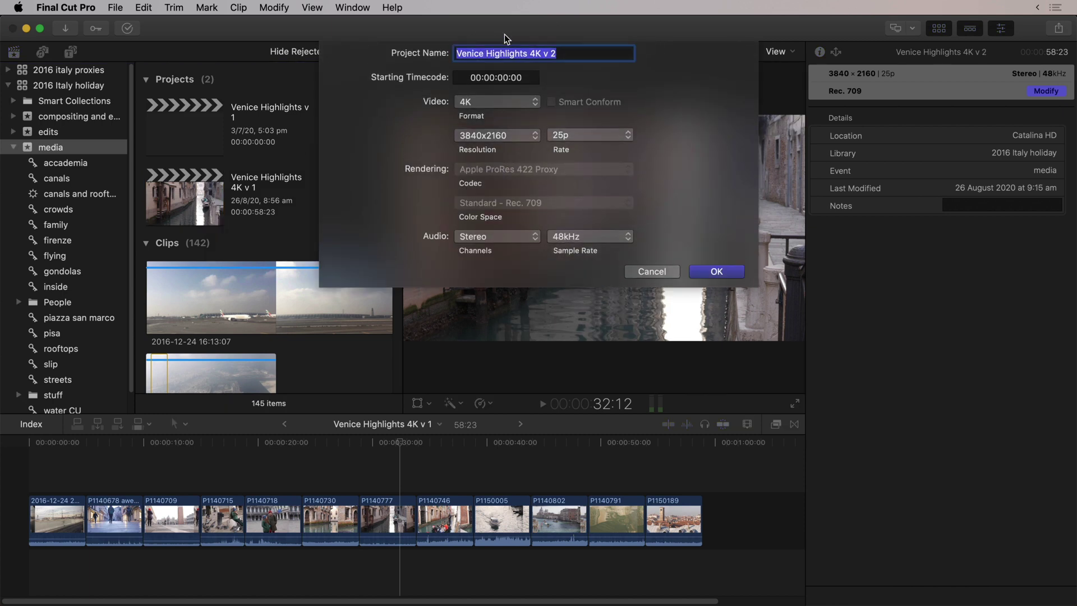
# Step: Rename the duplicate project to 'Venice Highlights 4K v 1 VERTICAL'
pyautogui.press('Right')
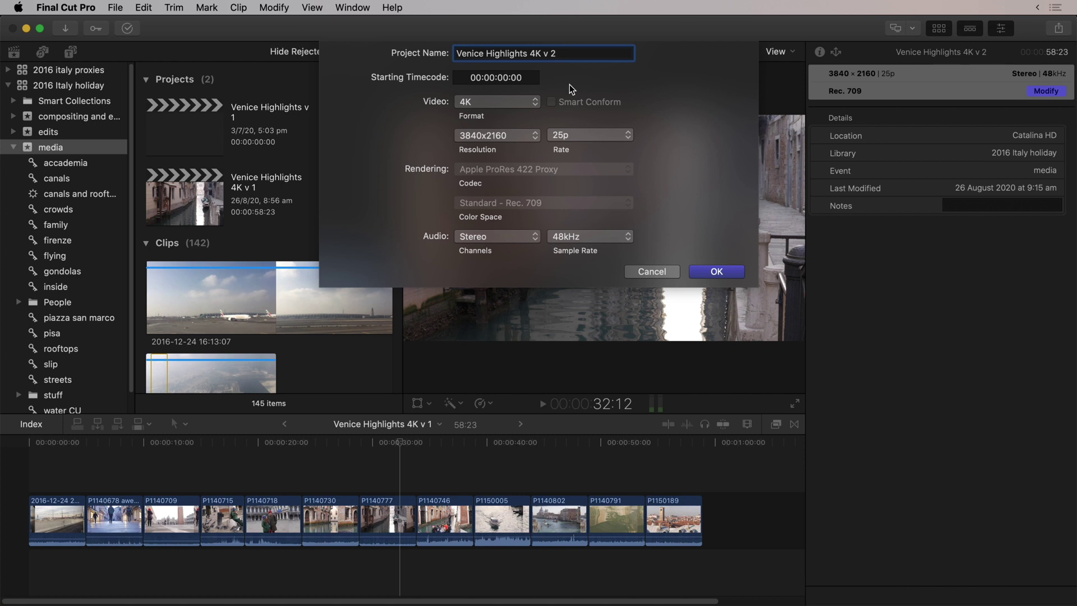
pyautogui.press('BackSpace')
pyautogui.write('1 VERTICAL')
# Step: Set Format to Vertical at 1080x1920, tick Smart Conform, and create the project
pyautogui.click(509, 103)
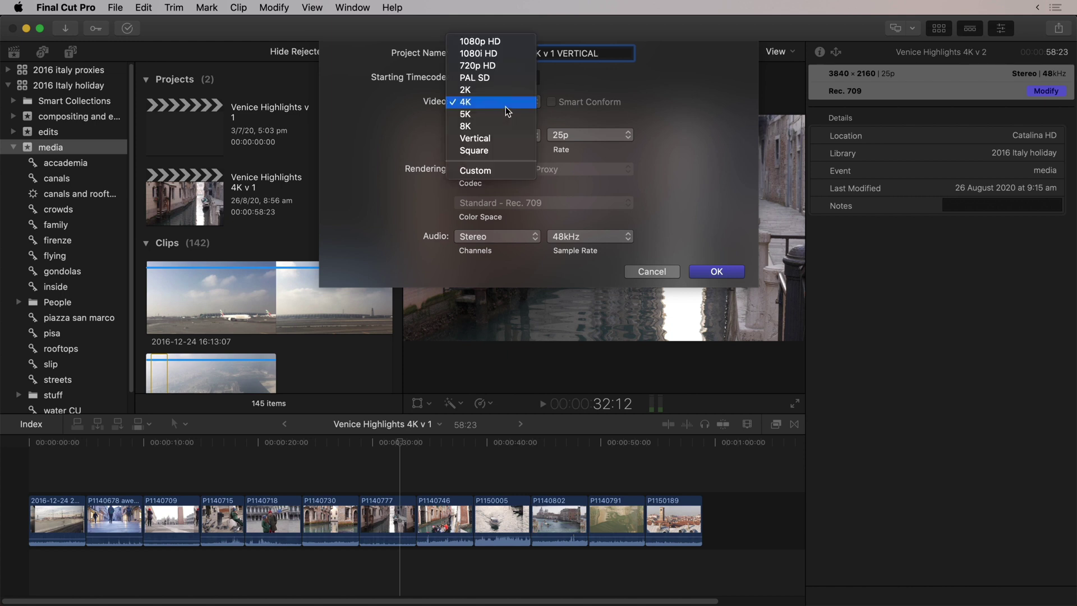
pyautogui.click(519, 144)
pyautogui.click(522, 137)
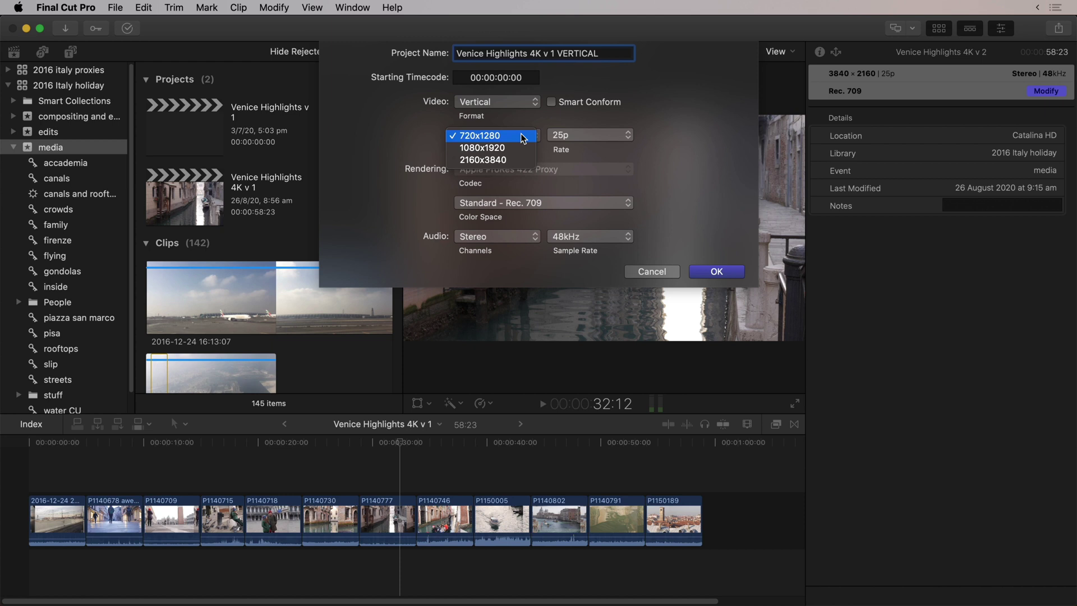
pyautogui.click(524, 145)
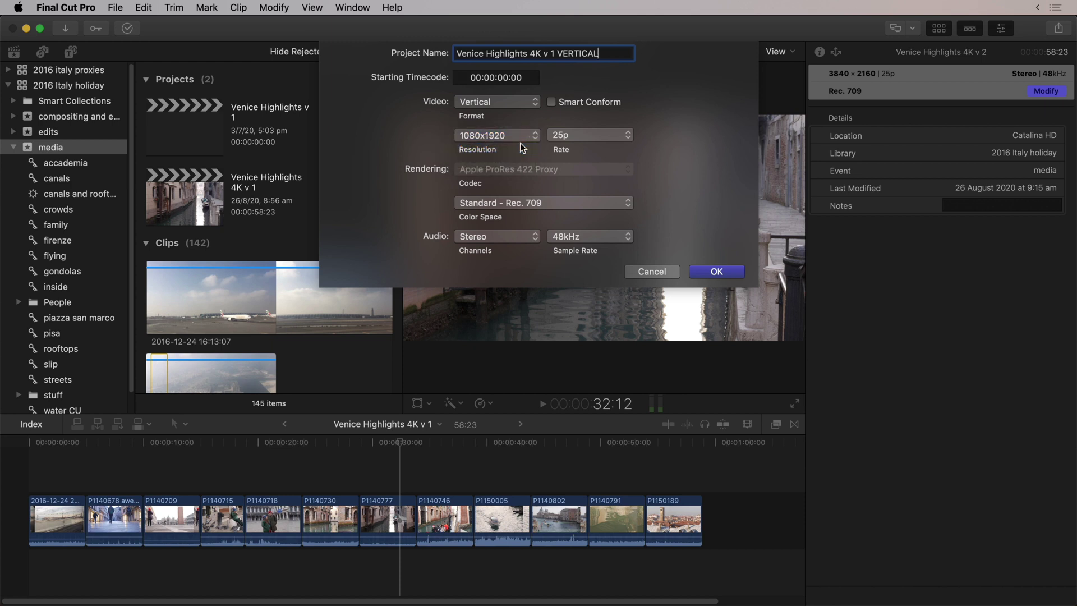
pyautogui.click(516, 98)
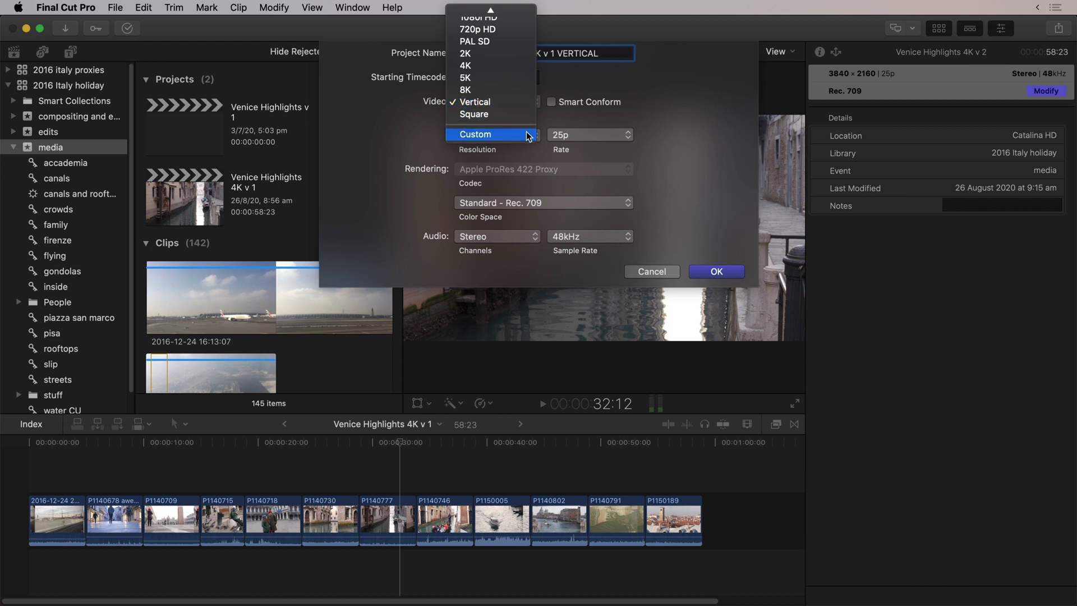
pyautogui.click(557, 120)
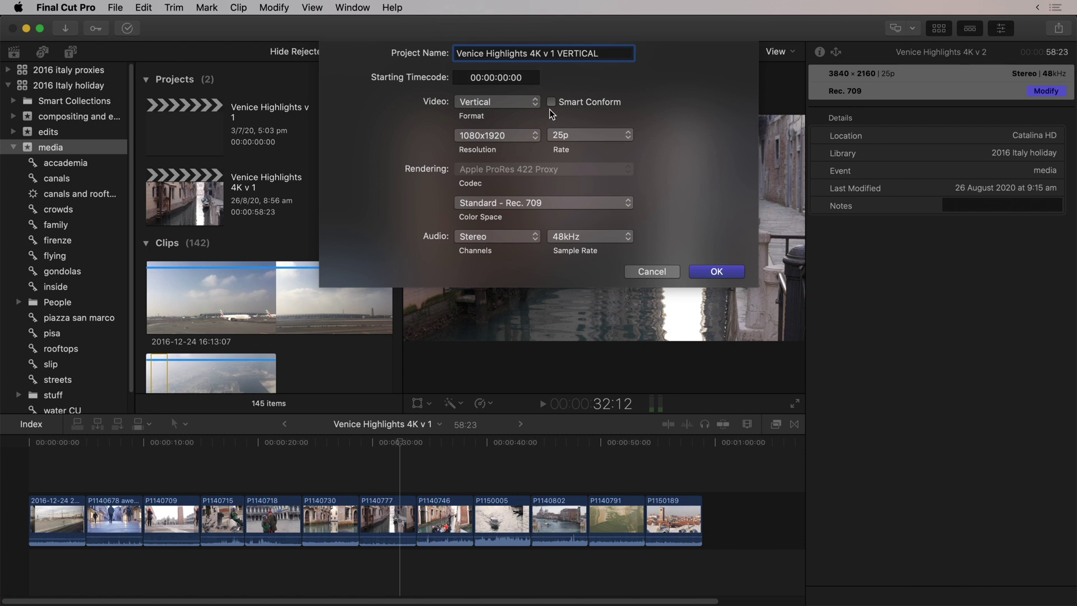
pyautogui.click(551, 102)
pyautogui.click(733, 272)
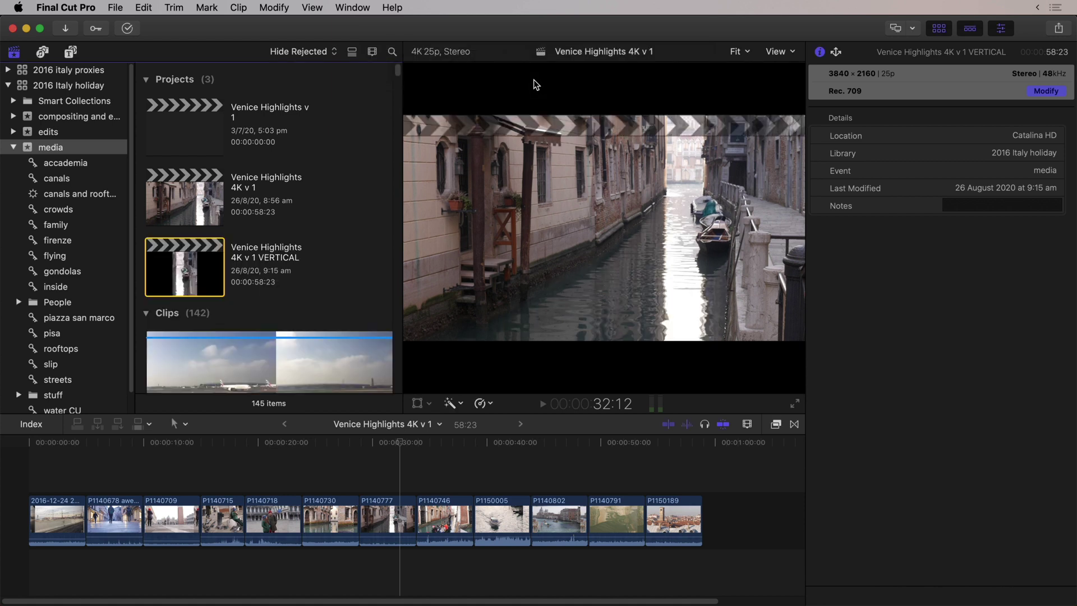
# Step: Open the Venice Highlights 4K v 1 VERTICAL project and fit it in the timeline
pyautogui.doubleClick(212, 286)
pyautogui.hotkey('shift', 'z')
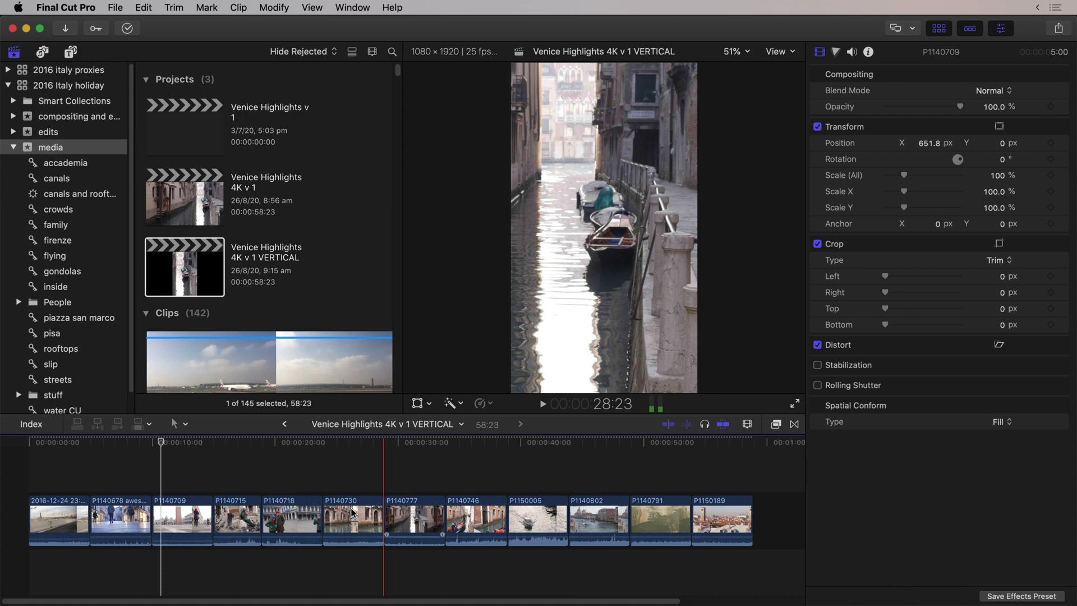
# Step: Slide clip P1140715's image left by scrubbing Transform Position X
pyautogui.click(248, 520)
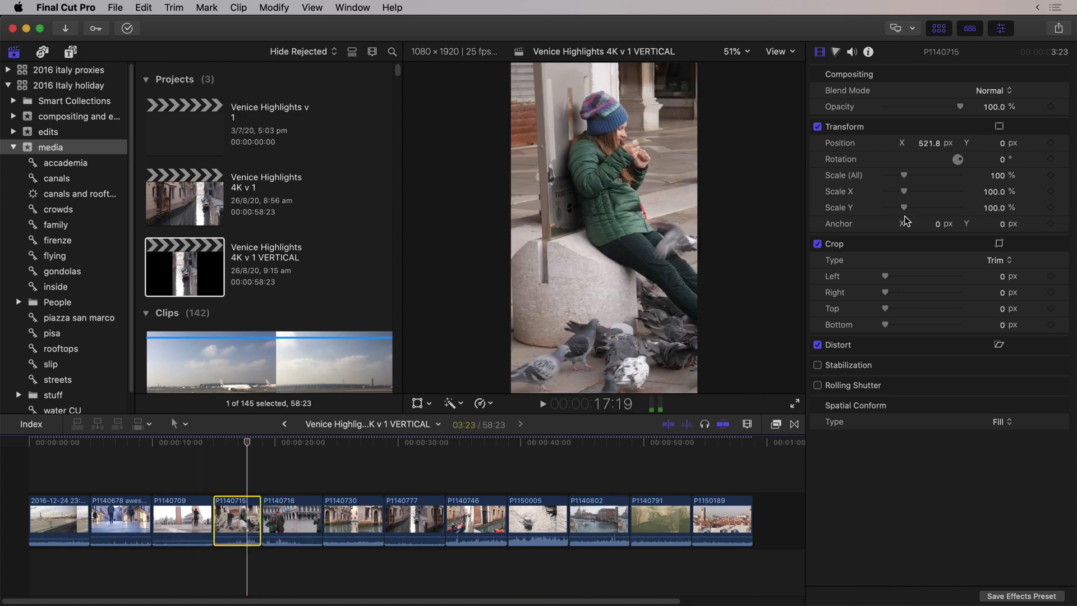
pyautogui.moveTo(929, 144); pyautogui.dragTo(927, 150)
pyautogui.moveTo(926, 147); pyautogui.dragTo(859, 147)
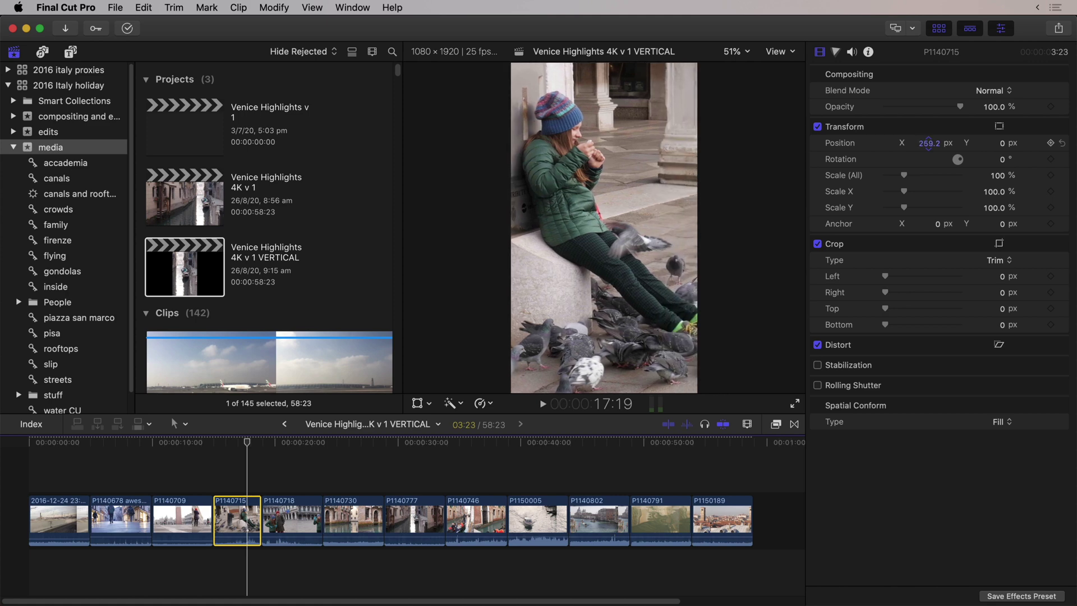
# Step: Select P1140746, then shift boat clip P1150005 left, undo it, and play it back
pyautogui.click(482, 515)
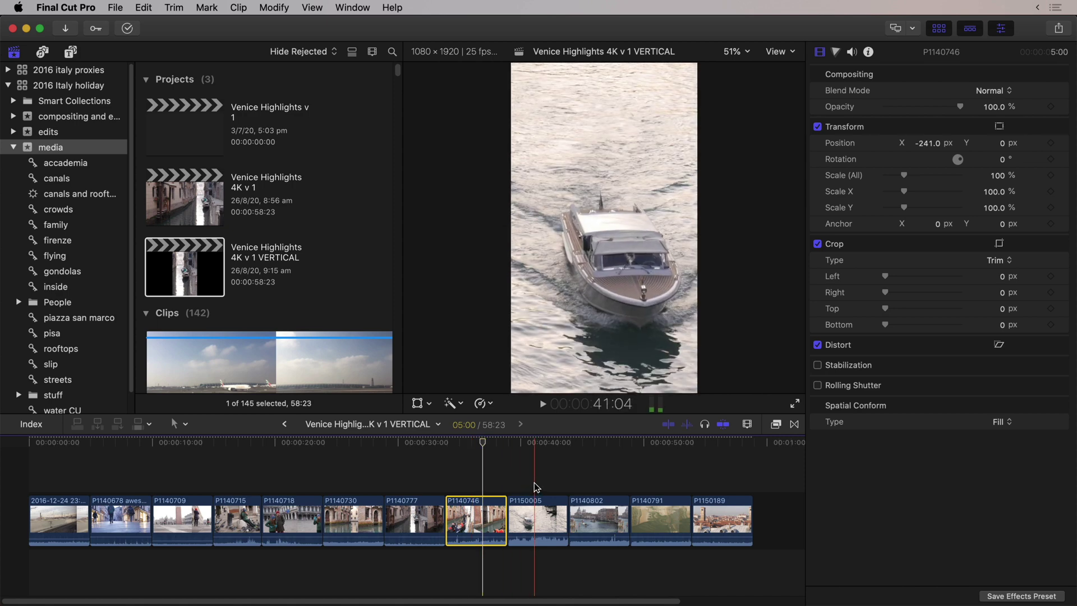
pyautogui.click(532, 518)
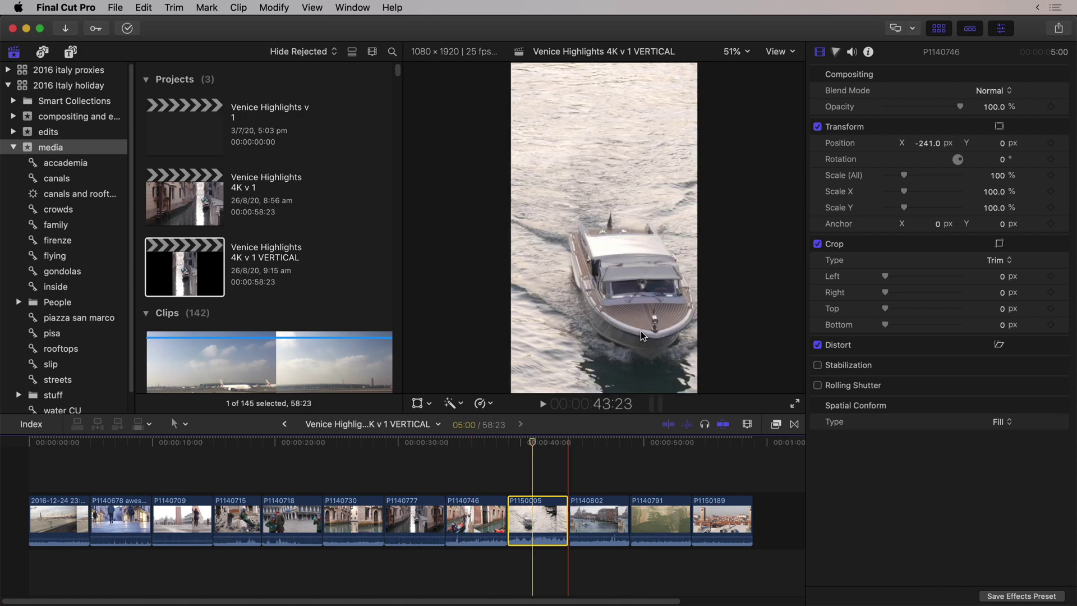
pyautogui.moveTo(938, 144); pyautogui.dragTo(928, 143)
pyautogui.press('super+z')
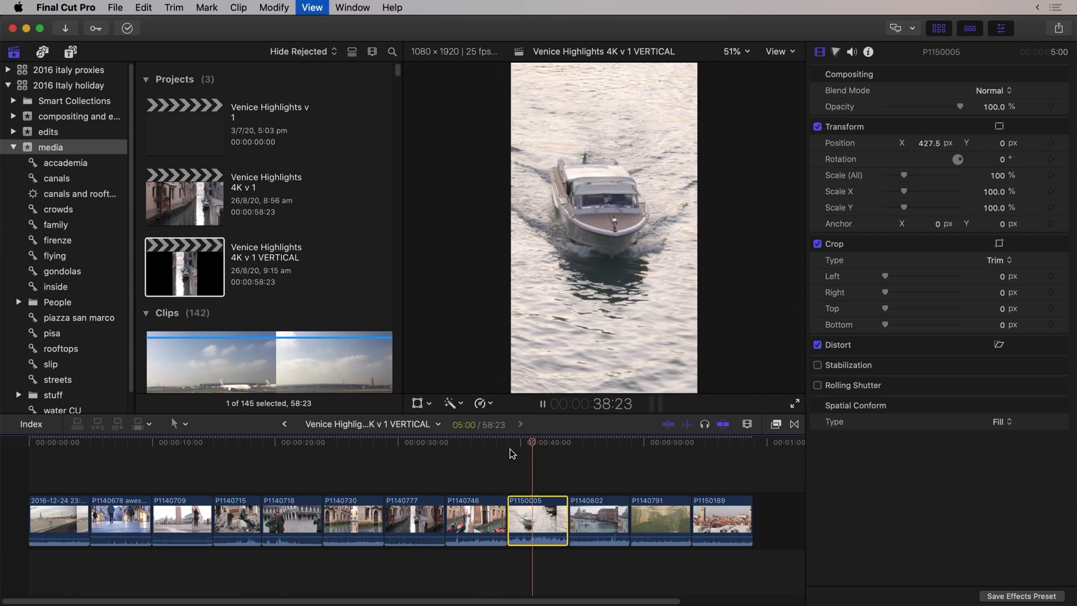
pyautogui.press('space')
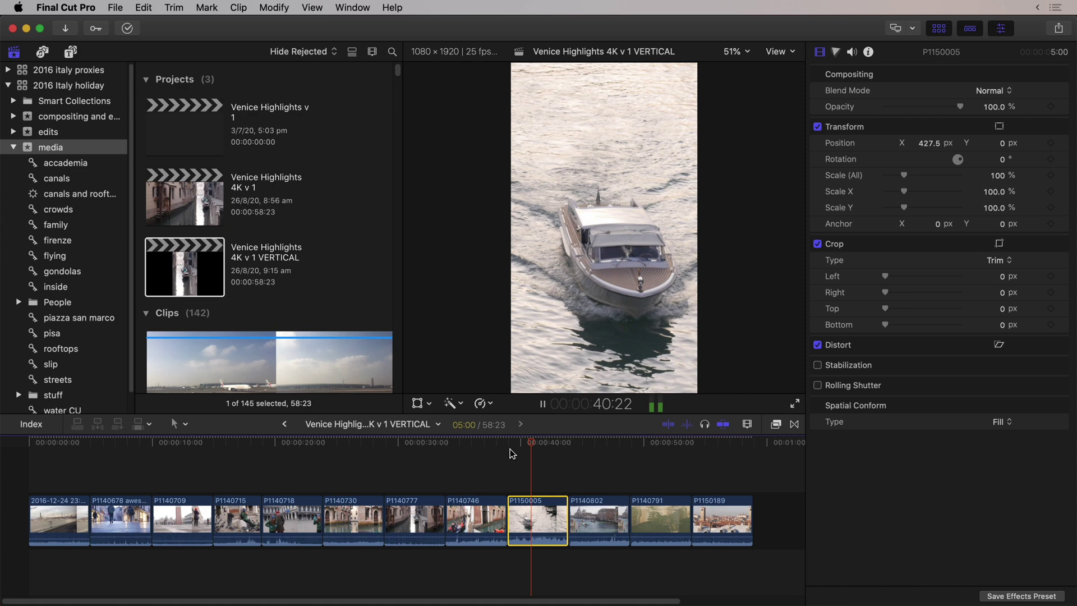
pyautogui.press('space')
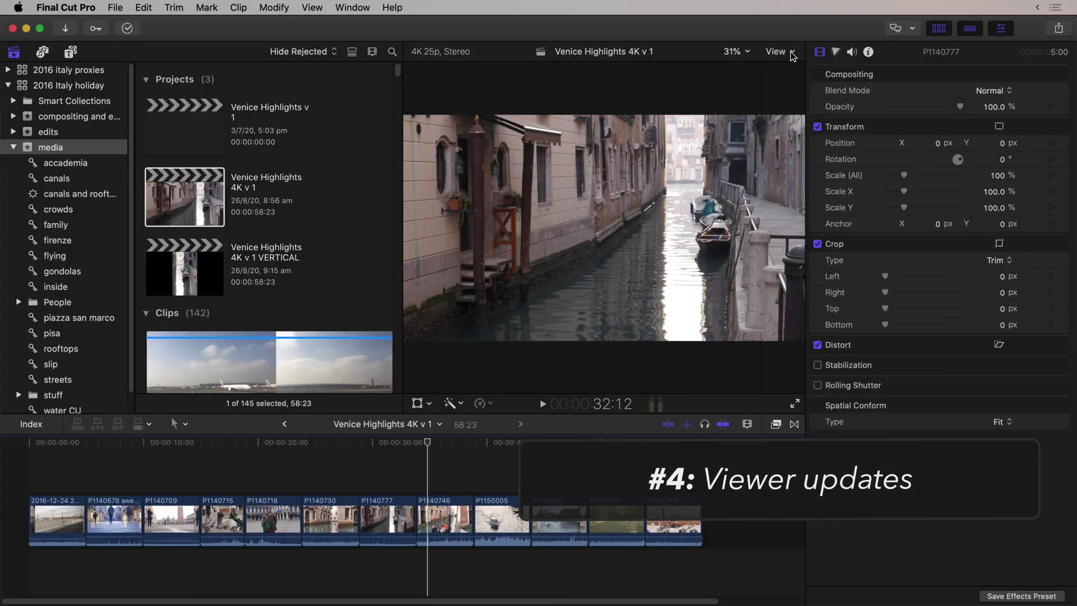
# Step: Play back original media instead of proxies and show the custom caption overlay
pyautogui.click(775, 51)
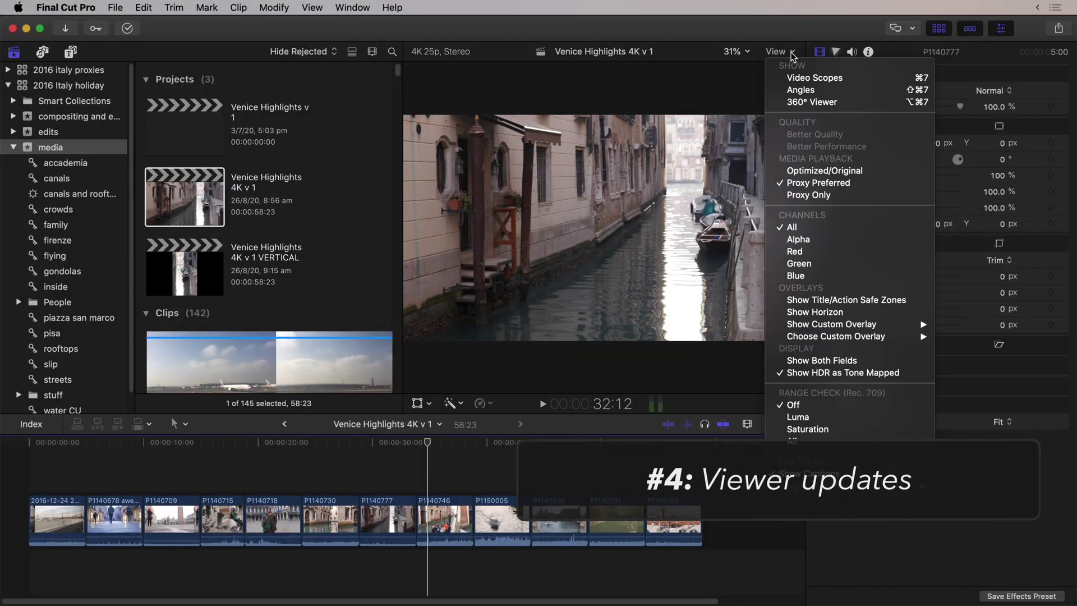
pyautogui.click(811, 172)
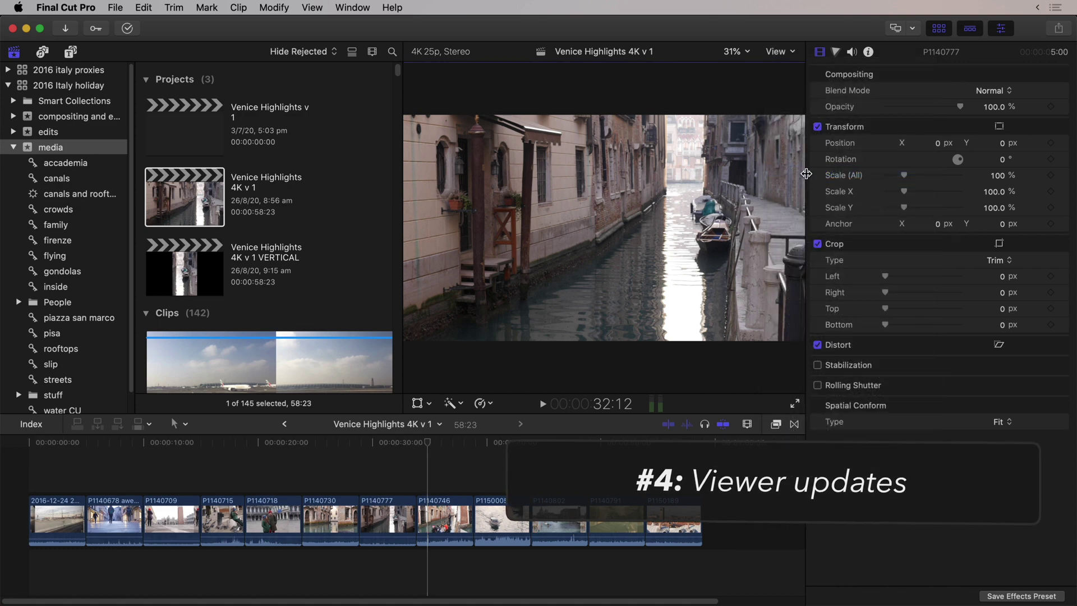
pyautogui.click(791, 52)
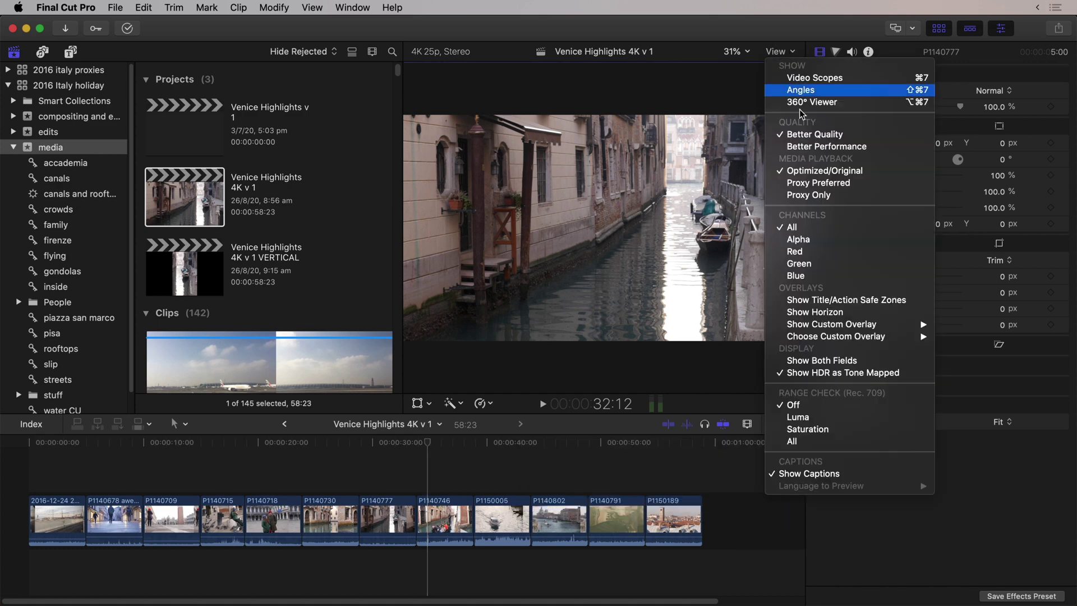
pyautogui.moveTo(823, 327)
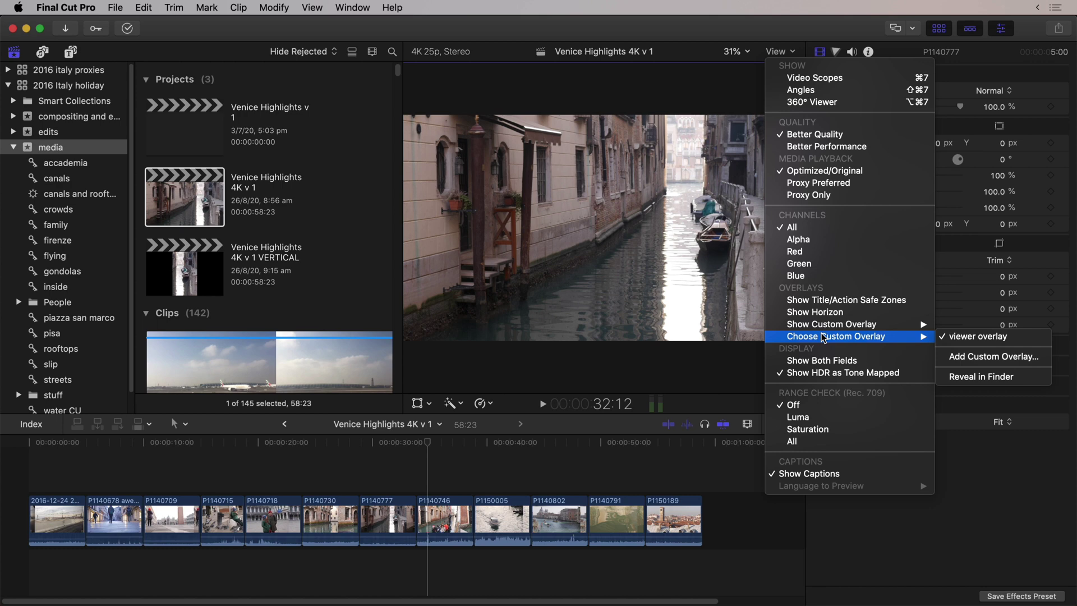
pyautogui.moveTo(821, 330)
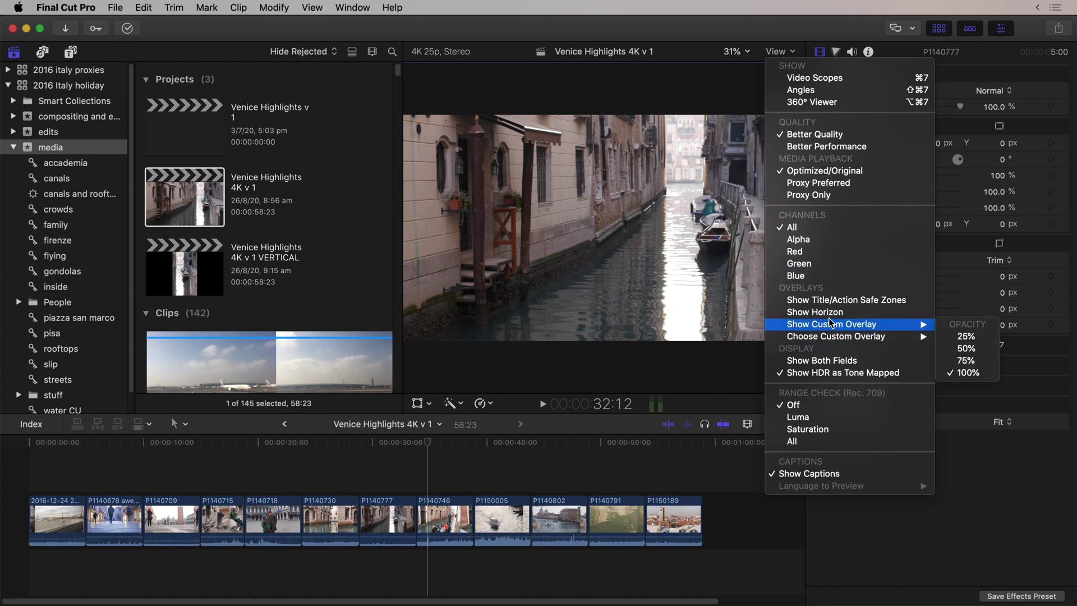
pyautogui.click(831, 321)
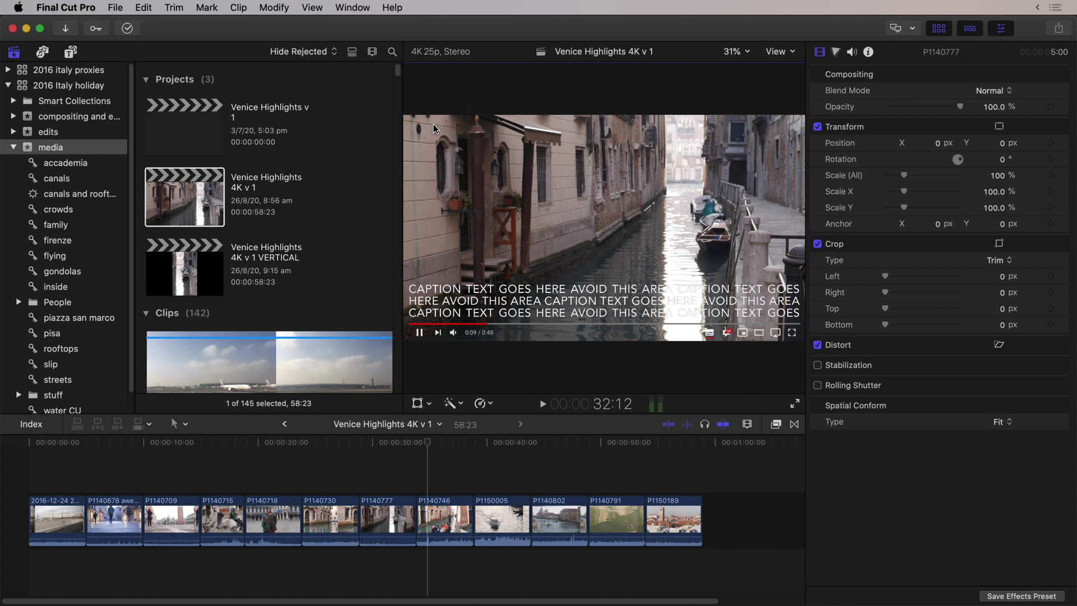
# Step: Show title and action safe zones and set the custom overlay to 100% opacity
pyautogui.click(780, 52)
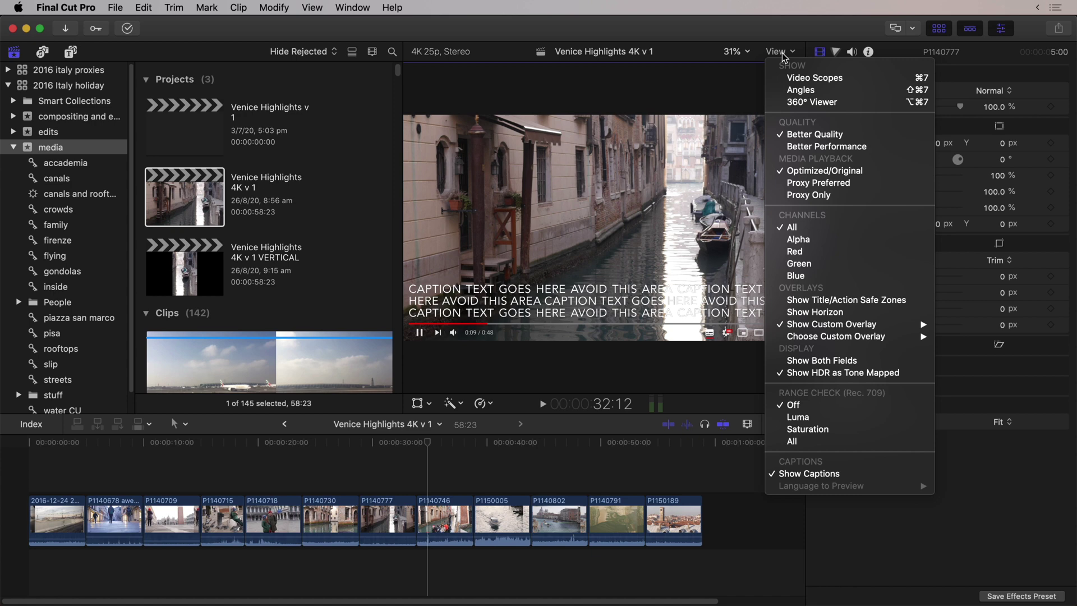
pyautogui.click(826, 300)
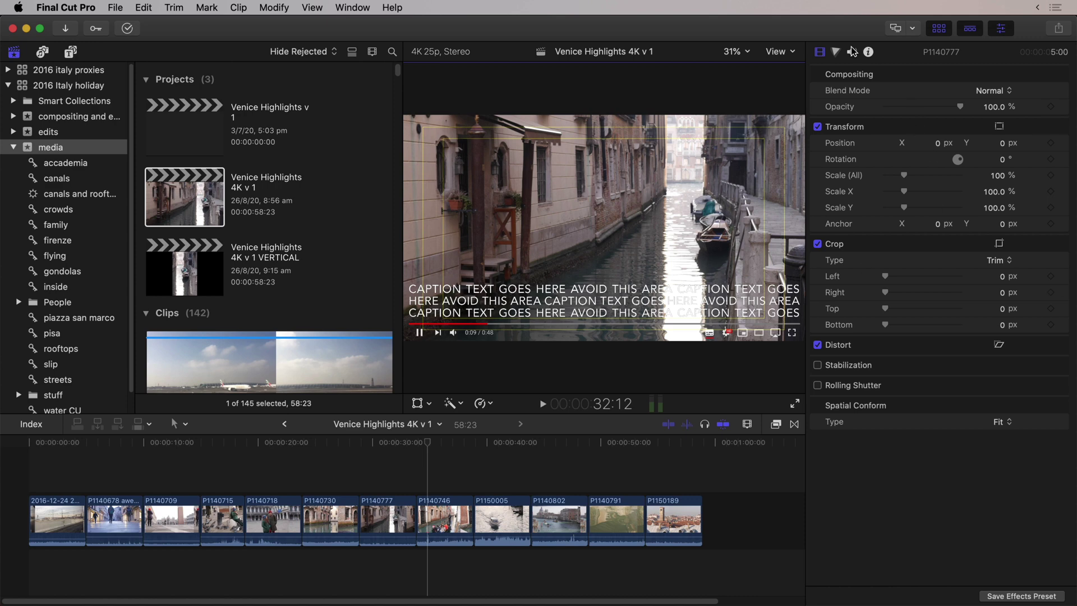
pyautogui.click(784, 52)
pyautogui.moveTo(818, 334)
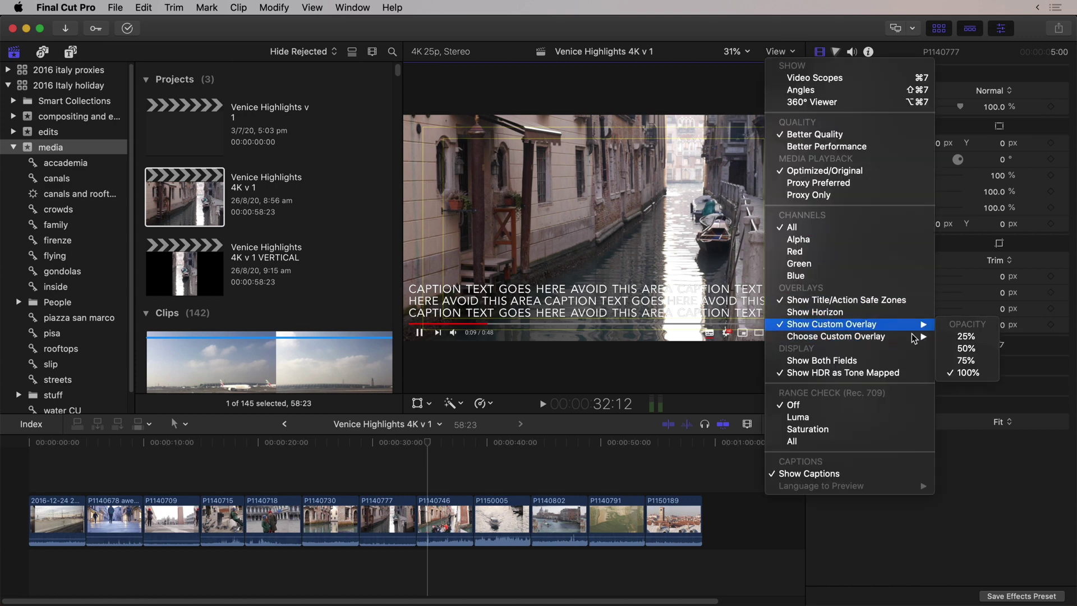
pyautogui.click(943, 346)
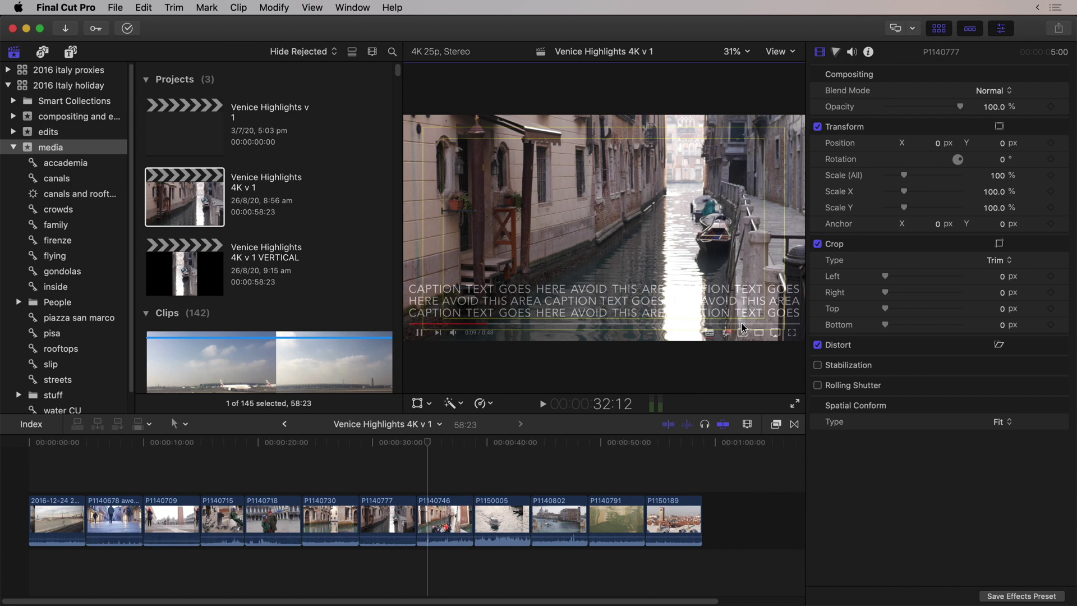
# Step: Scale canal clip P1140777 to about 137%, shift it left, then open the VERTICAL project
pyautogui.click(417, 403)
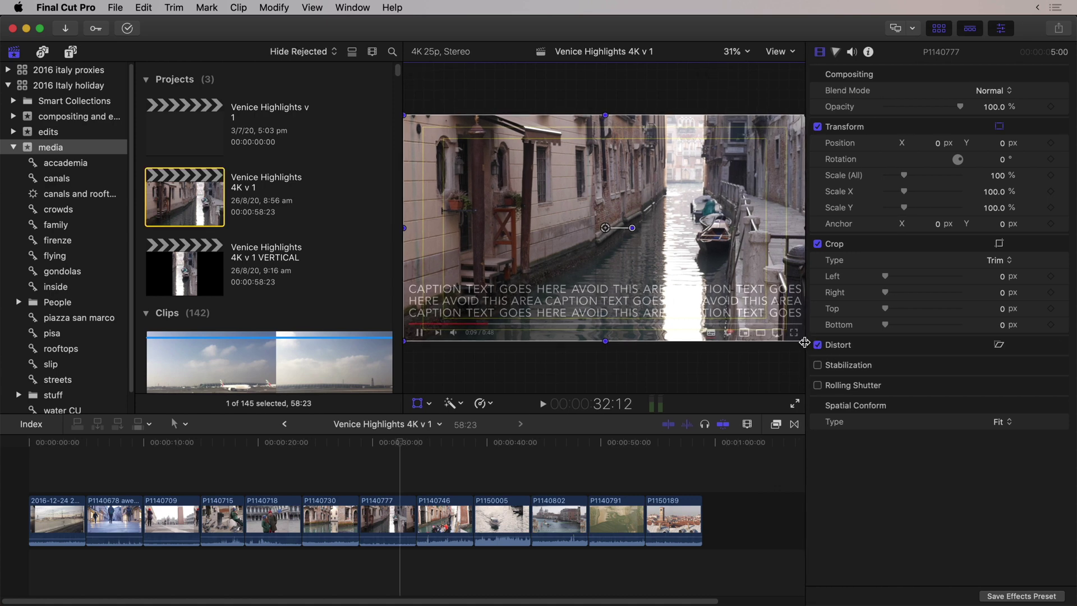
pyautogui.moveTo(805, 341); pyautogui.dragTo(870, 390)
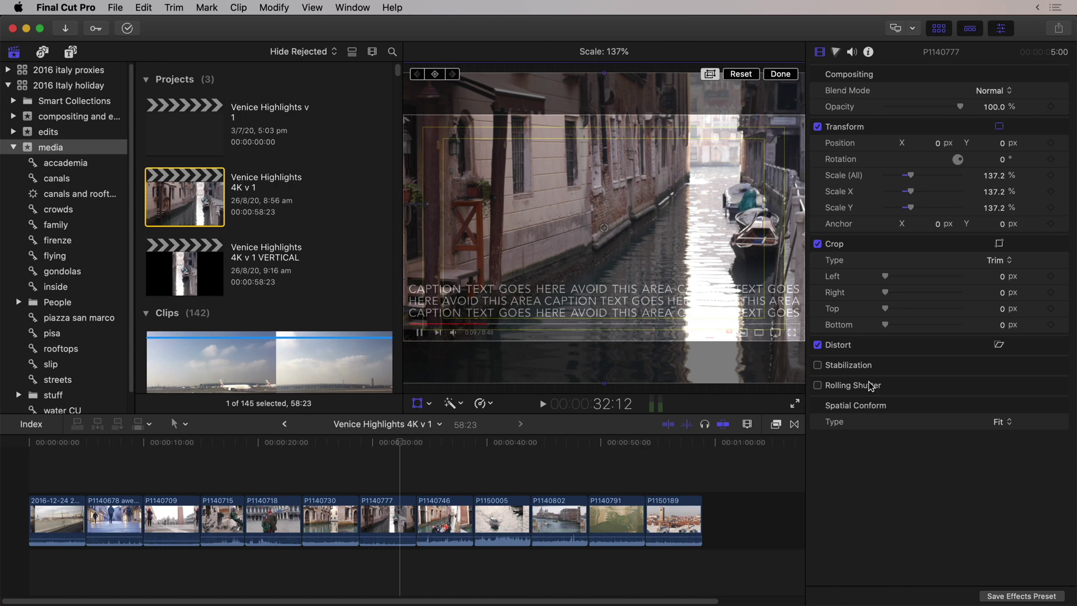
pyautogui.moveTo(578, 229); pyautogui.dragTo(528, 231)
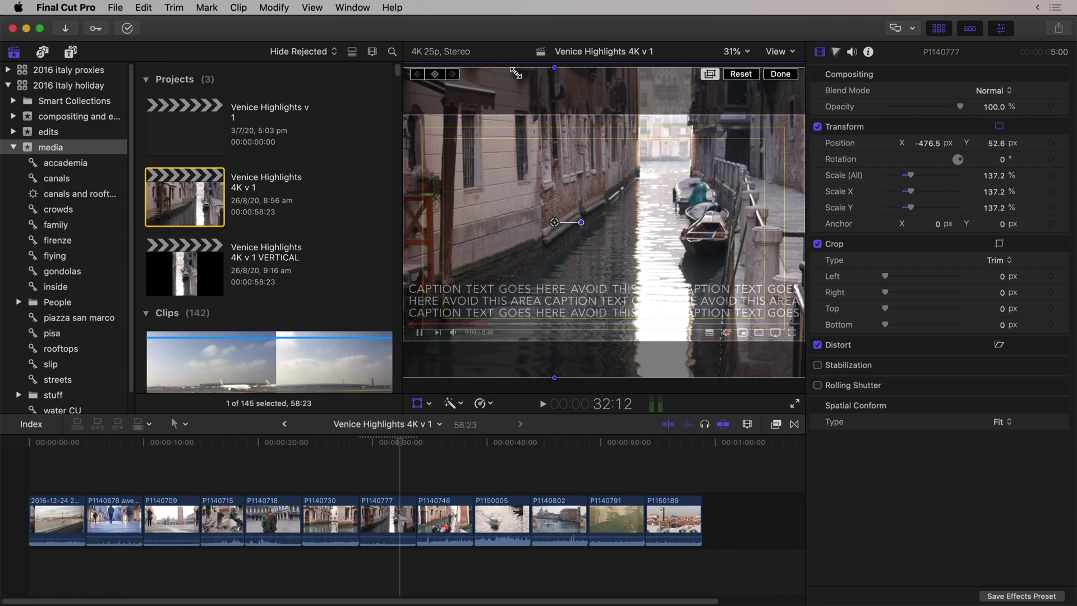
pyautogui.click(781, 74)
pyautogui.doubleClick(204, 259)
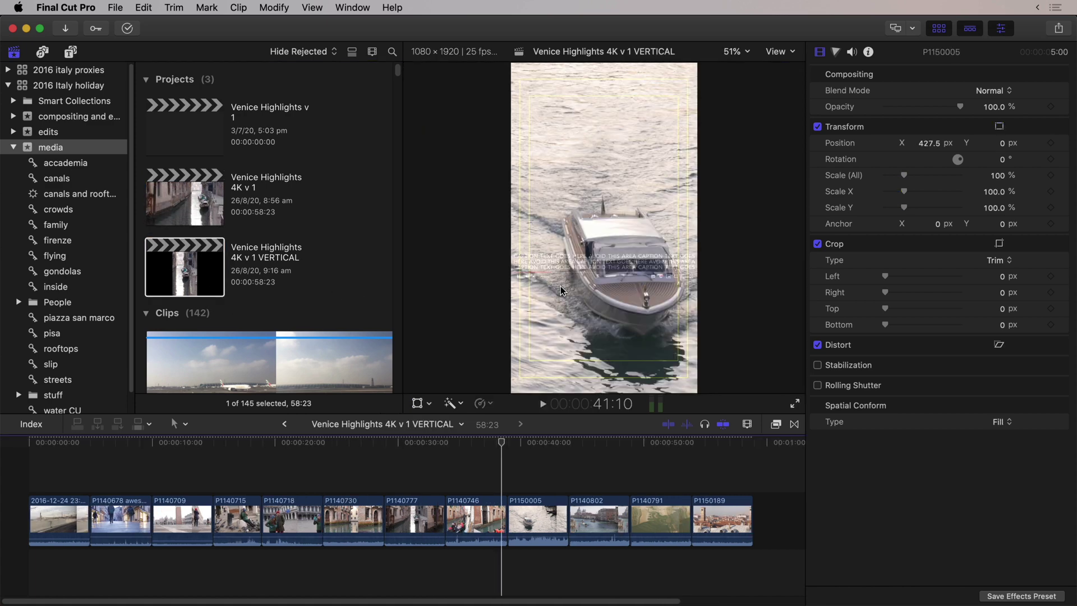
# Step: Turn on the custom overlay and show boat clip P1150005's full frame with Transform controls
pyautogui.click(775, 51)
pyautogui.click(797, 325)
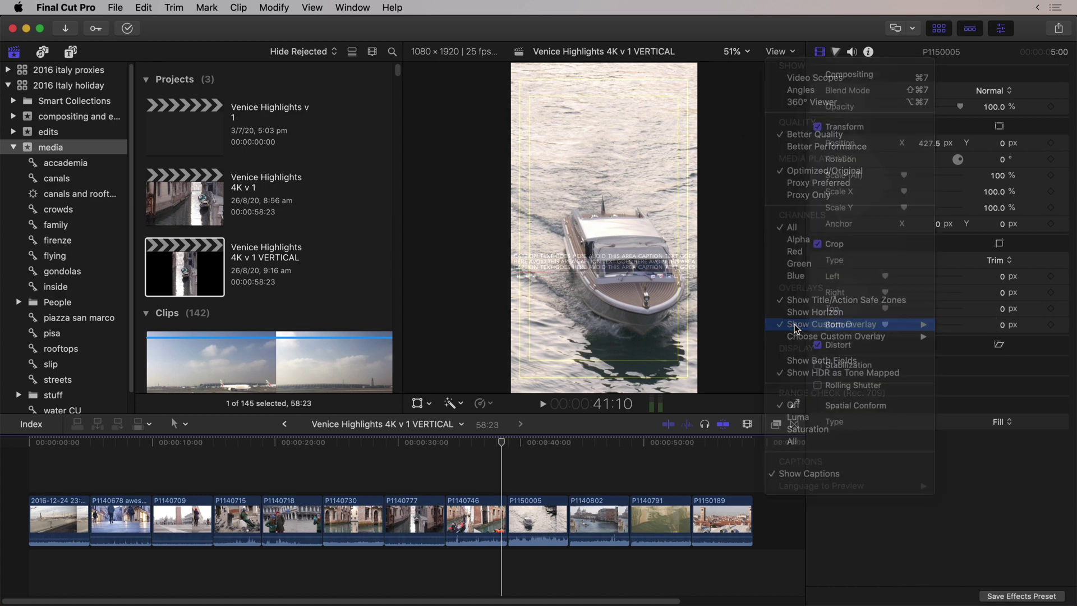
pyautogui.click(537, 521)
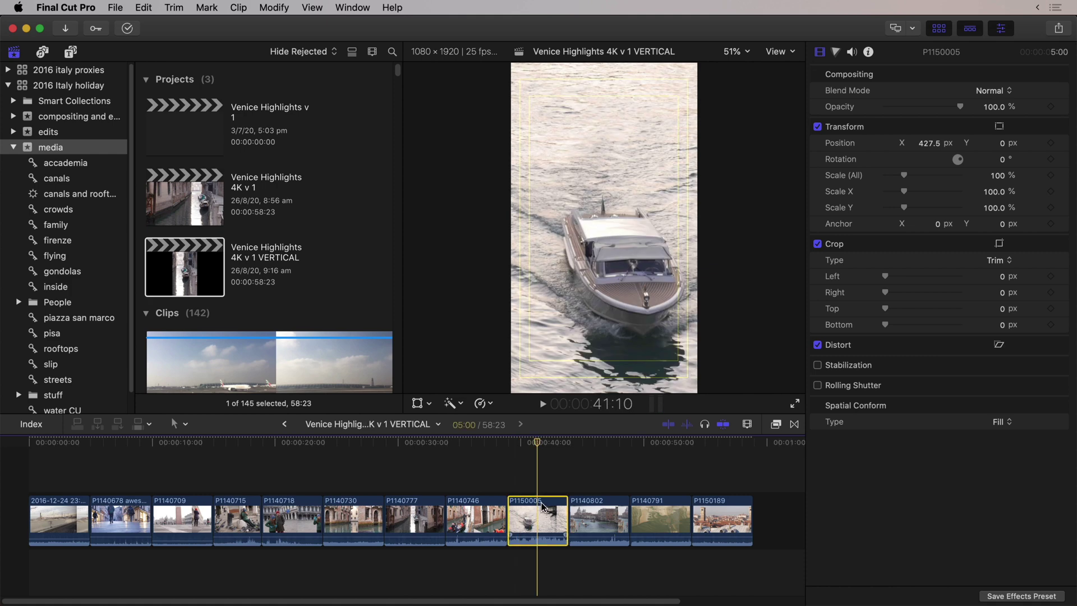
pyautogui.click(417, 403)
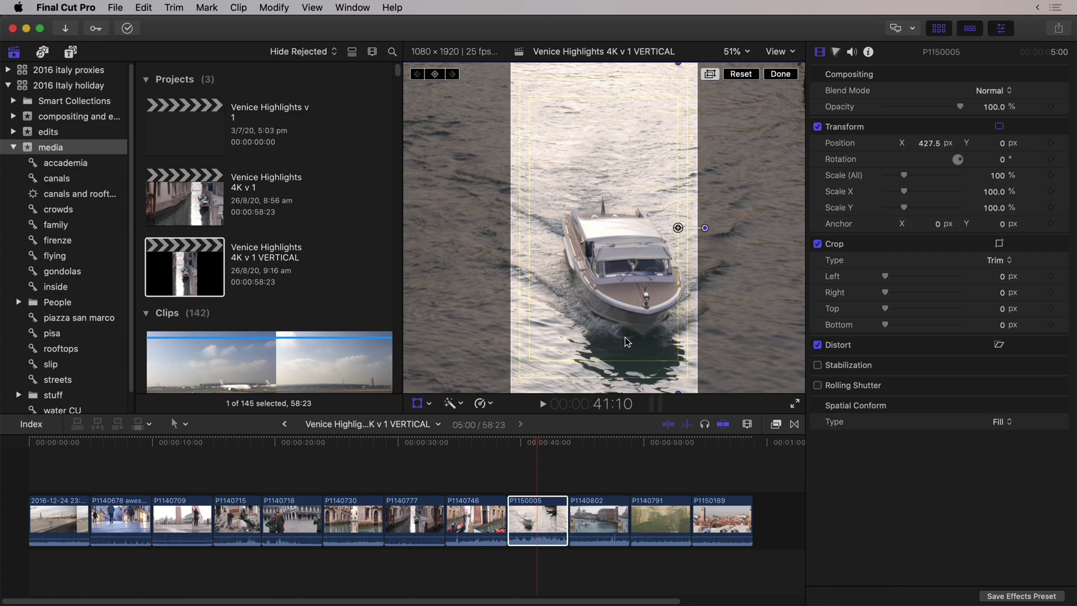
# Step: Check the framing of clips P1140777 and P1140730, zooming the viewer out
pyautogui.click(413, 514)
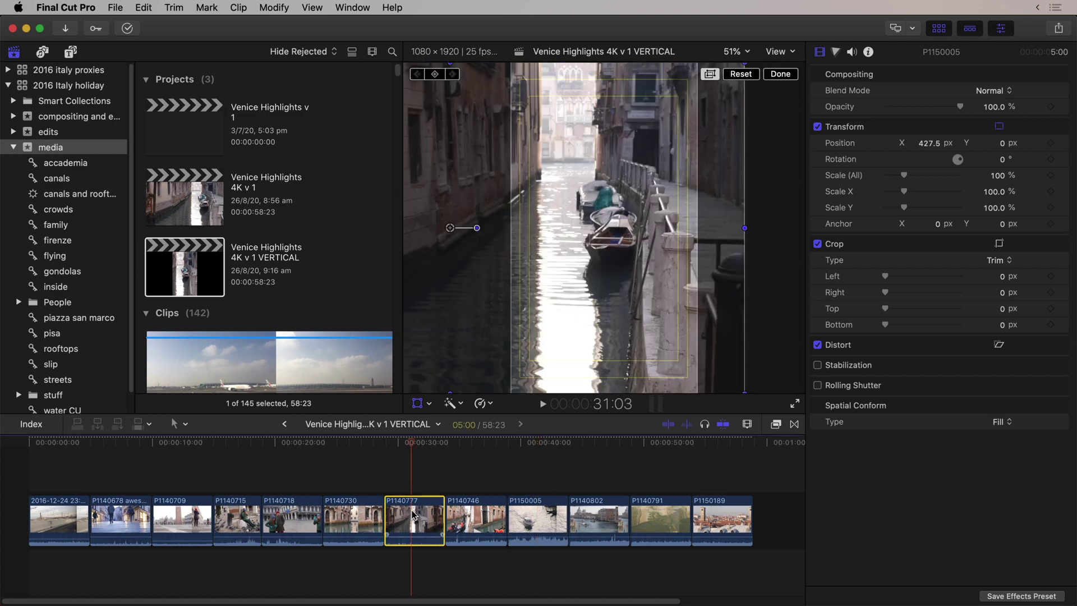
pyautogui.click(339, 520)
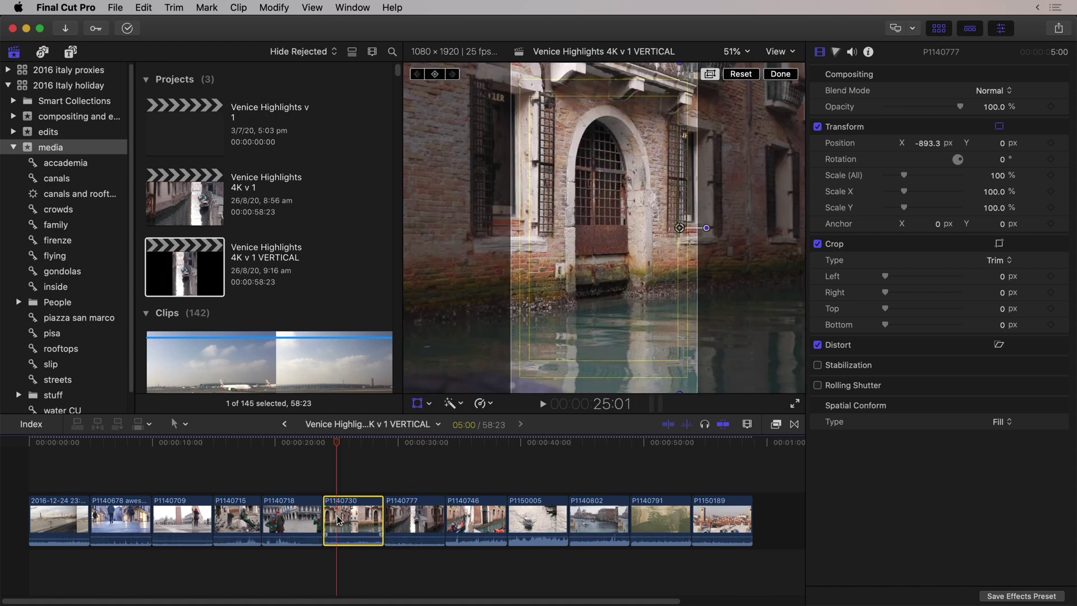
pyautogui.click(567, 307)
pyautogui.press('super+minus')
pyautogui.press('super+minus')
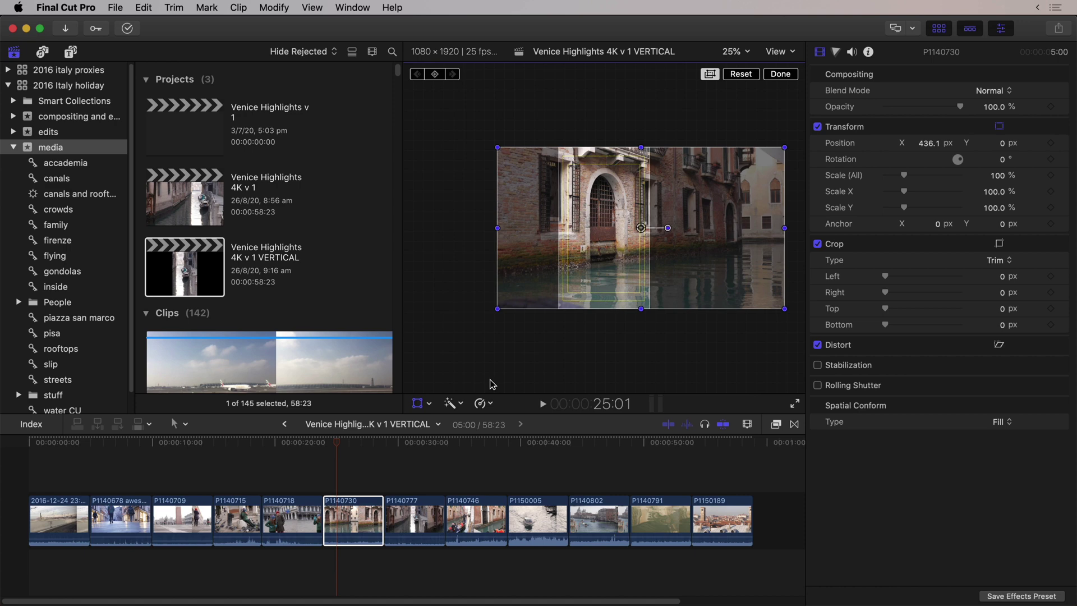
# Step: Review framing of P1140718, P1140715, P1140709, P1140678, the first clip and P1140791
pyautogui.click(307, 511)
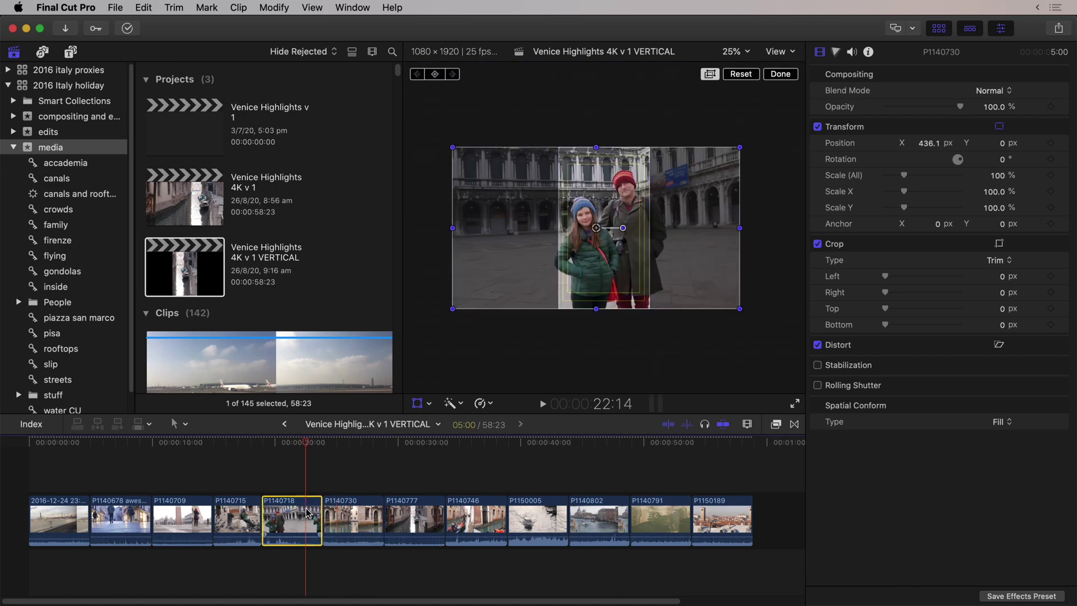
pyautogui.click(243, 514)
pyautogui.click(183, 519)
pyautogui.hotkey('shift', 't')
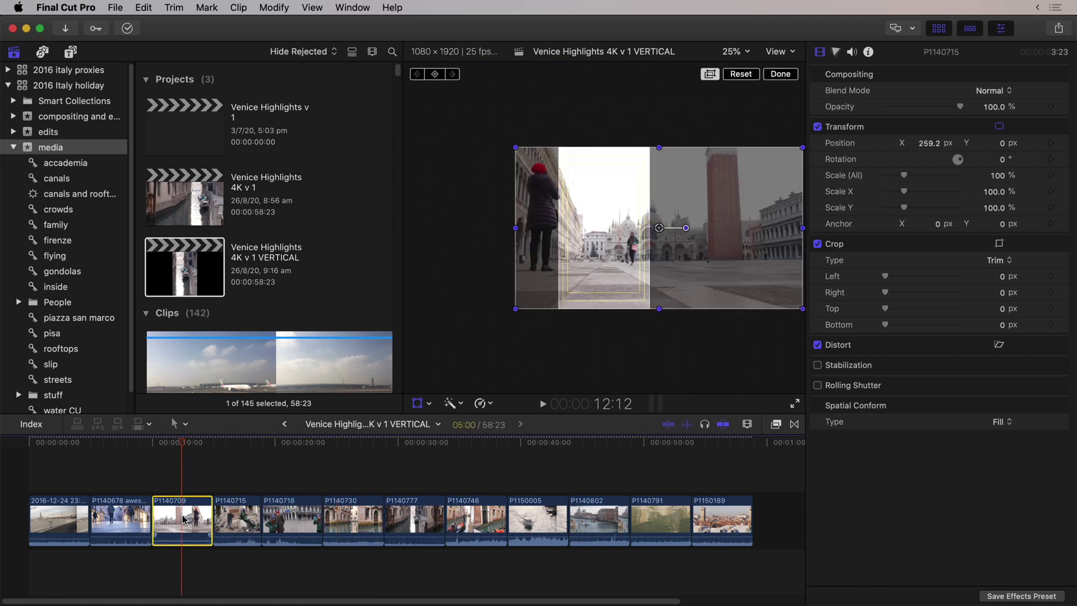
pyautogui.click(112, 517)
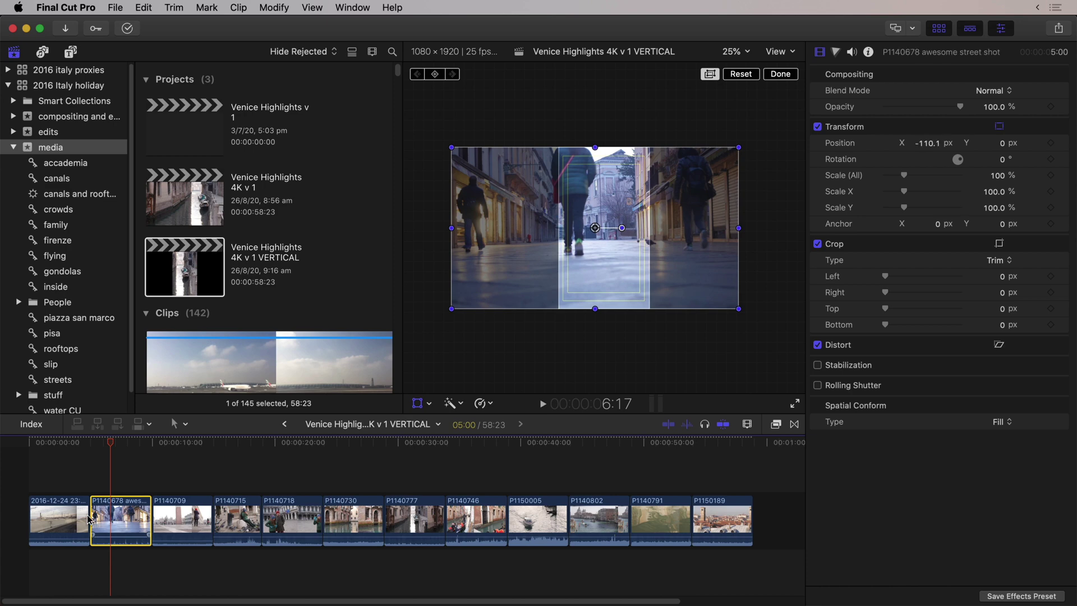
pyautogui.click(54, 519)
pyautogui.click(653, 525)
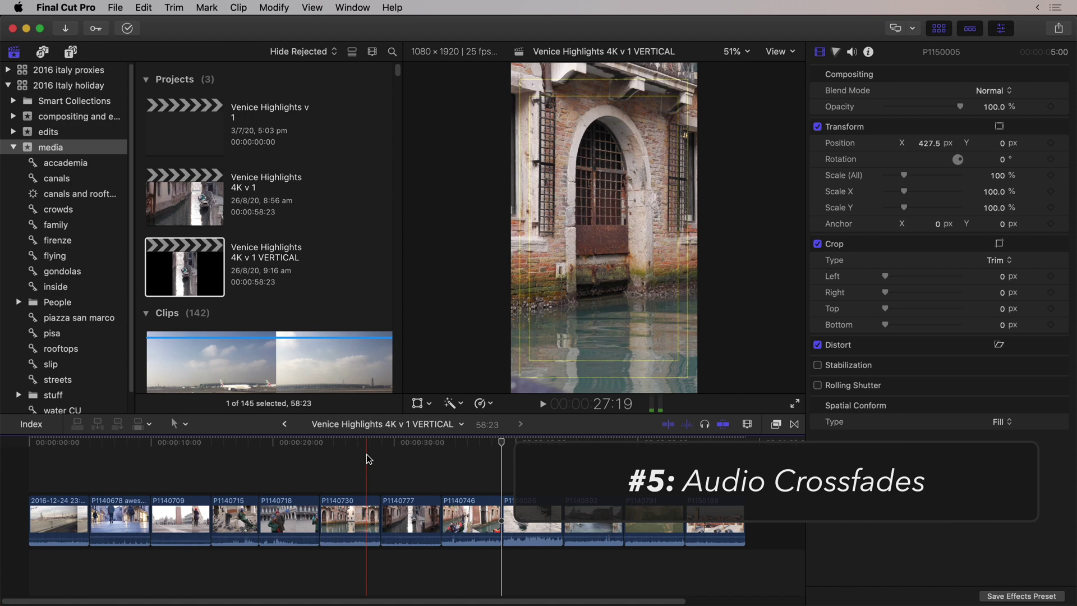
# Step: Apply an Option-T audio crossfade at the P1140730/P1140777 cut and zoom in on it
pyautogui.press('space')
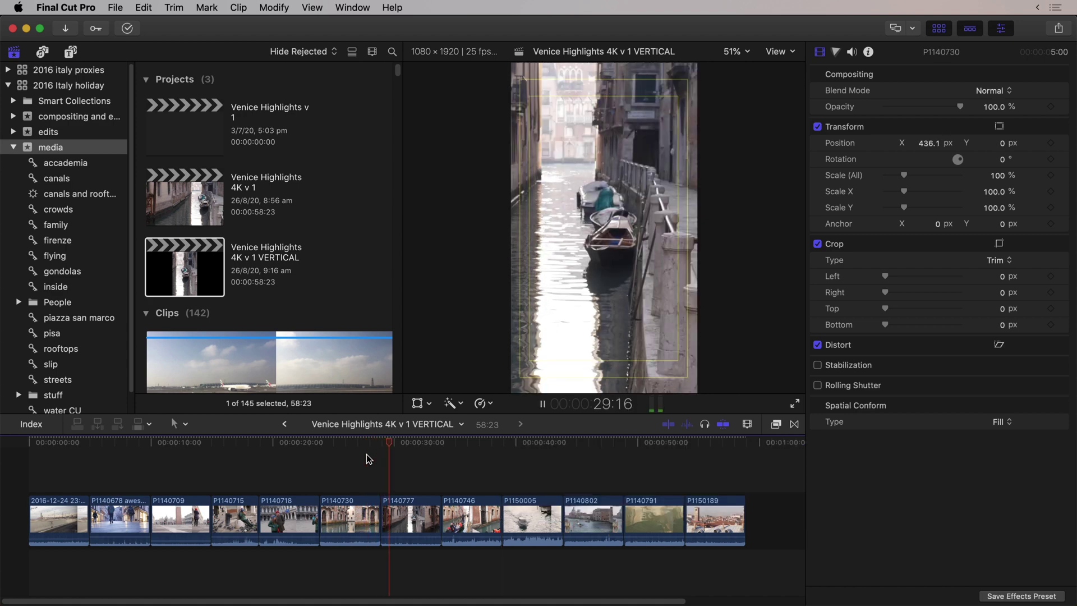
pyautogui.press('space')
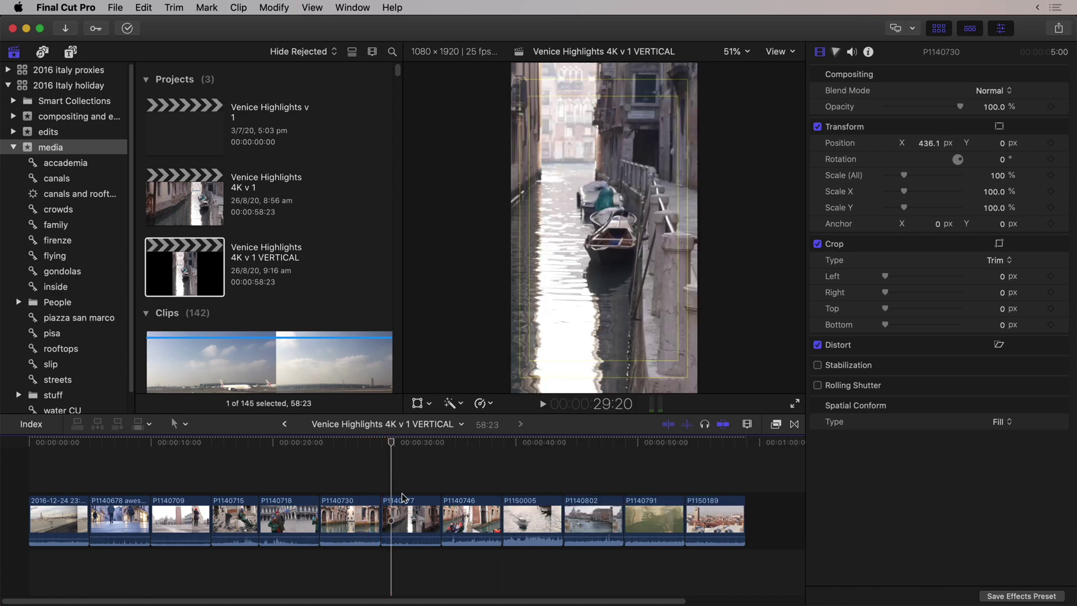
pyautogui.click(383, 531)
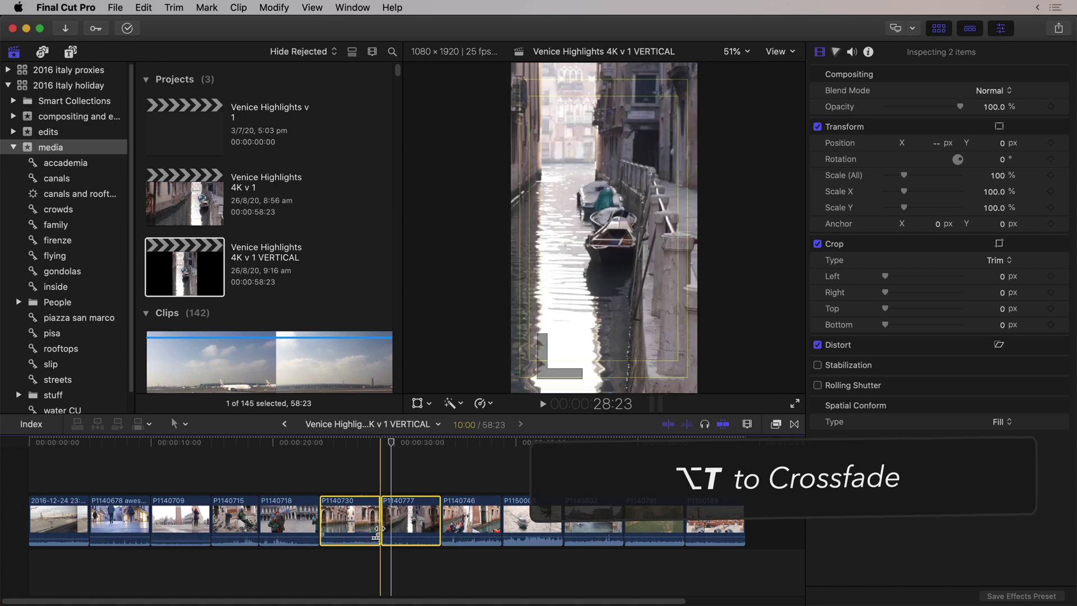
pyautogui.hotkey('alt', 't')
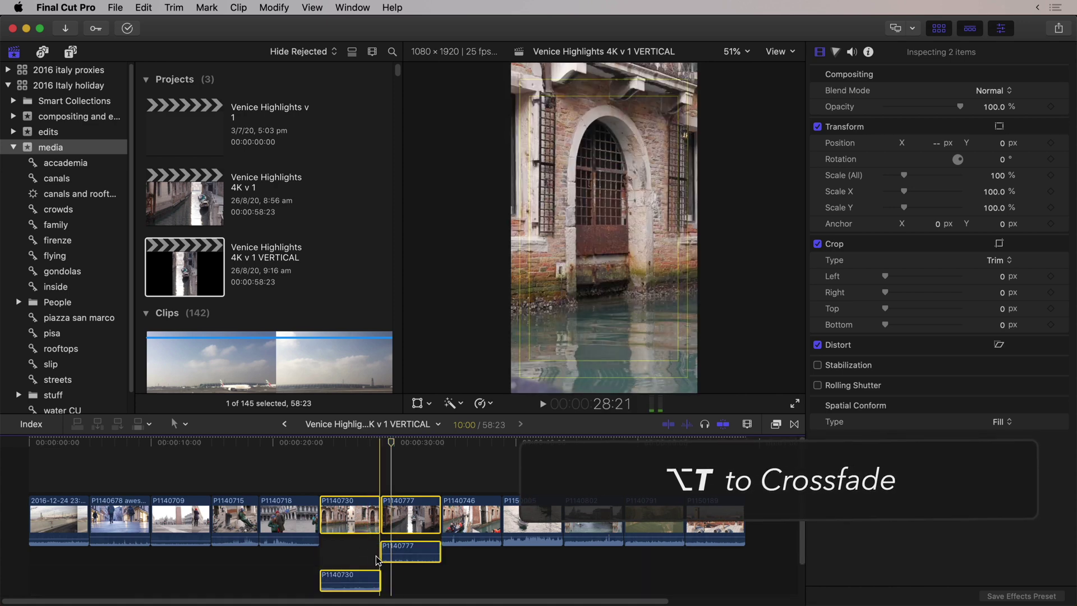
pyautogui.press('super+equal')
pyautogui.press('super+equal')
pyautogui.press('super+equal')
pyautogui.press('super+equal')
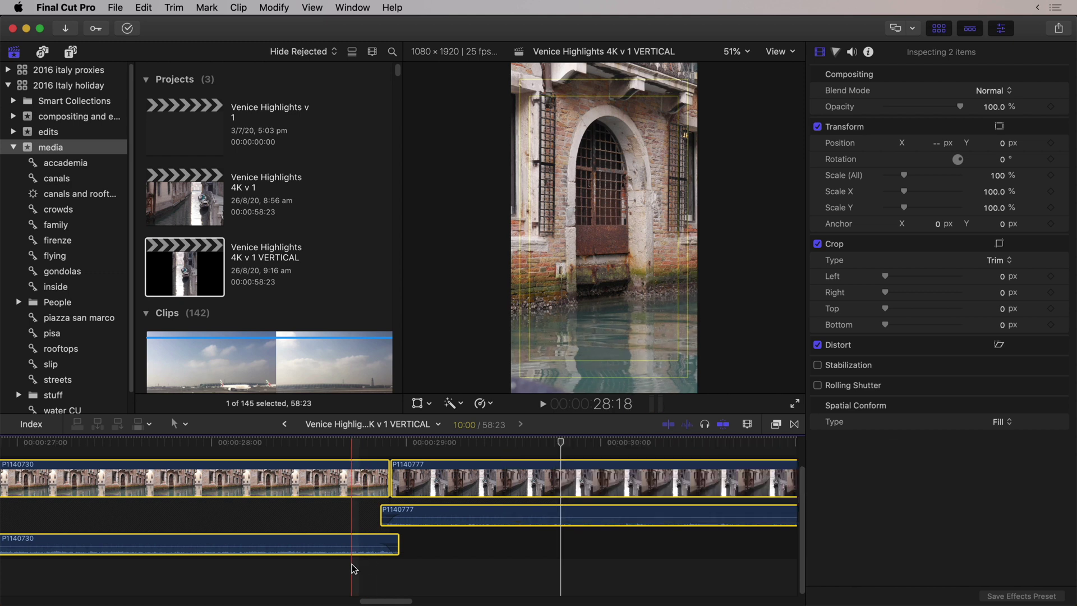
pyautogui.hscroll(-10, 352, 567)
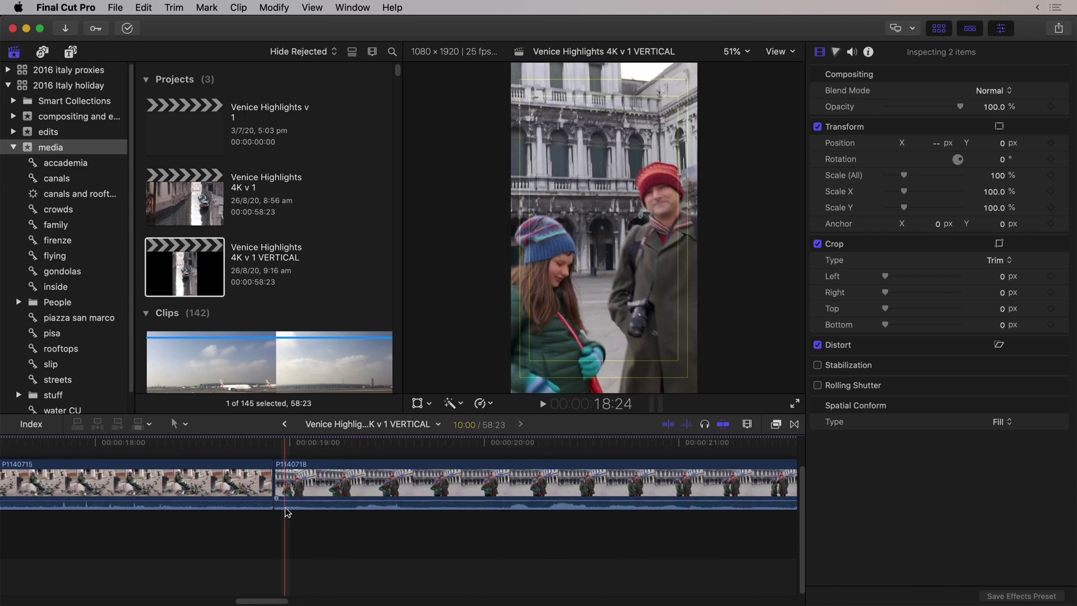
# Step: Expand the audio and extend P1140715's audio past the cut into P1140718
pyautogui.hotkey('ctrl', 's')
pyautogui.click(258, 504)
pyautogui.moveTo(272, 514); pyautogui.dragTo(266, 540)
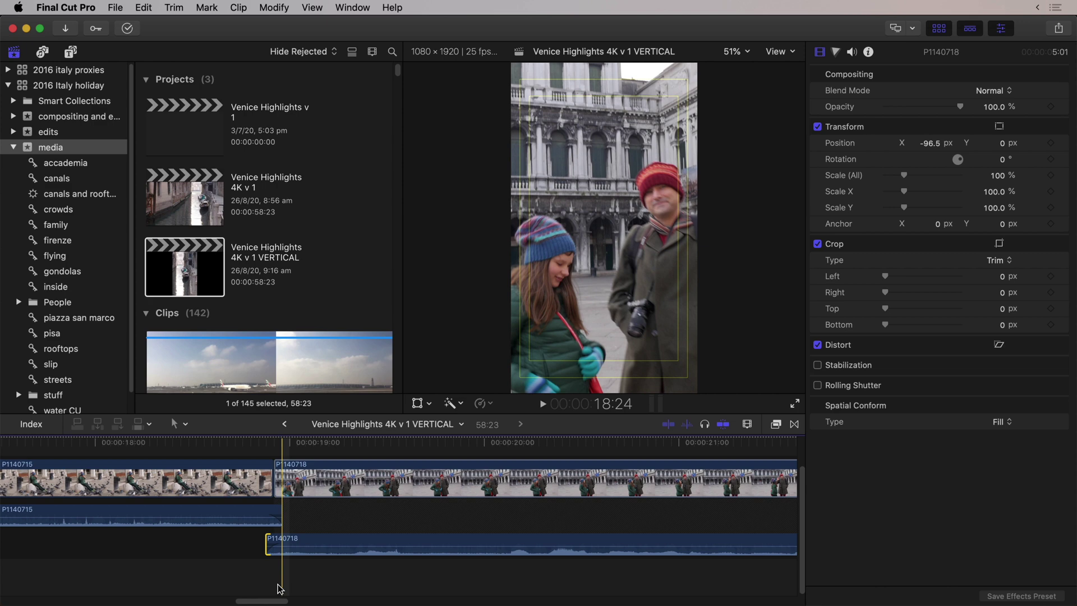
# Step: Crossfade the audio between P1140709 and P1140715 and play it back
pyautogui.hscroll(-10, 175, 507)
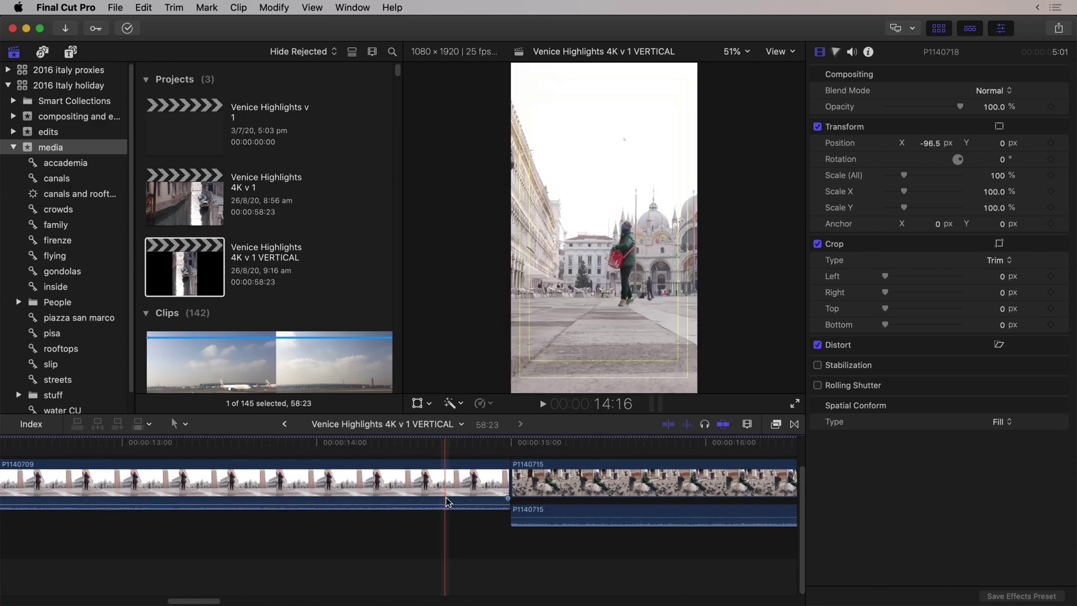
pyautogui.click(474, 500)
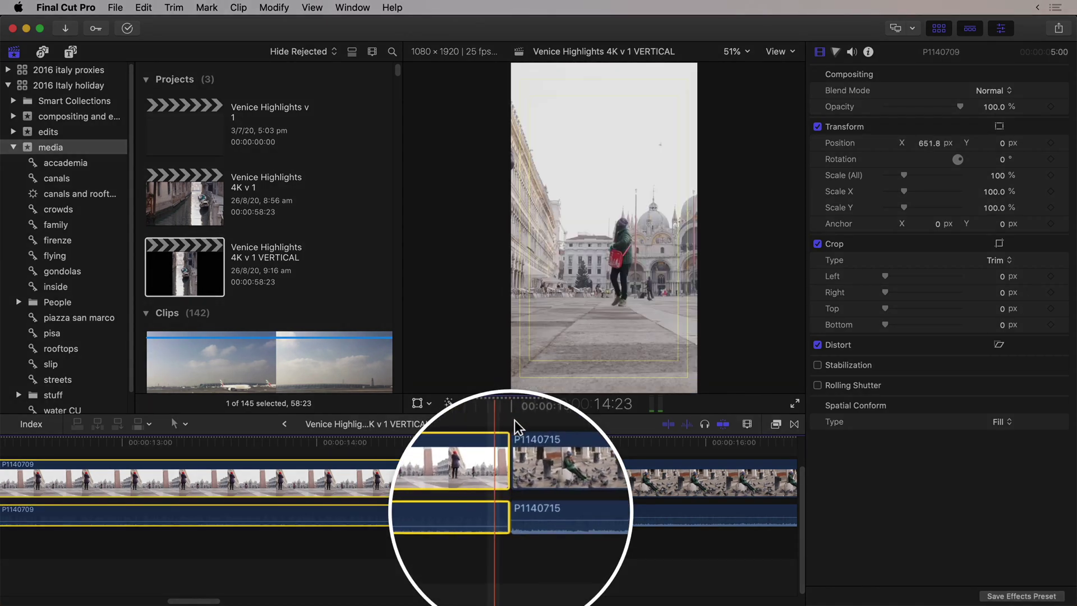
pyautogui.moveTo(543, 561); pyautogui.dragTo(437, 442)
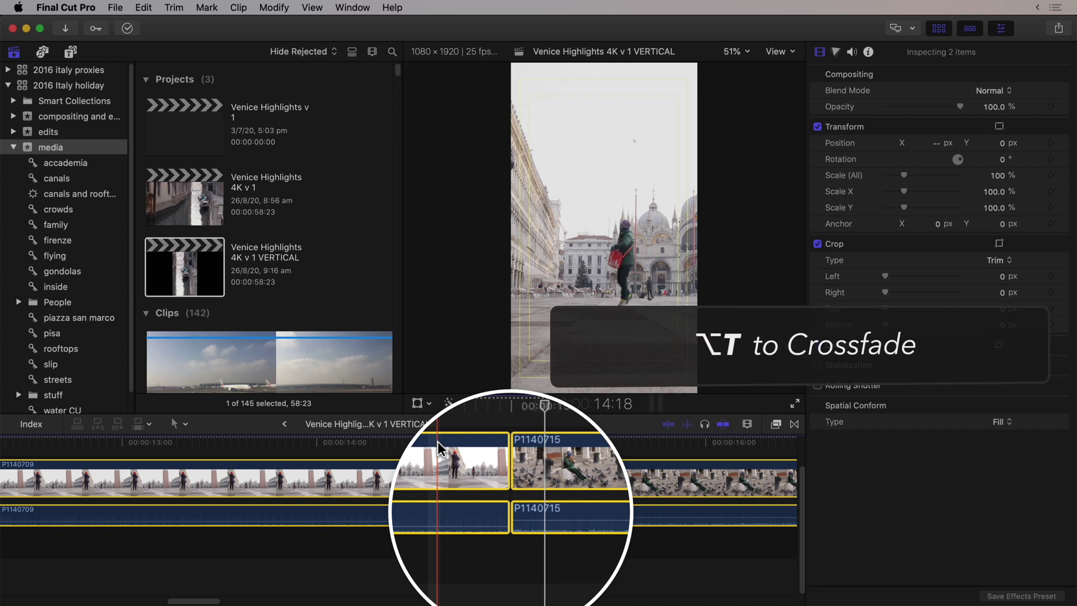
pyautogui.hotkey('alt', 't')
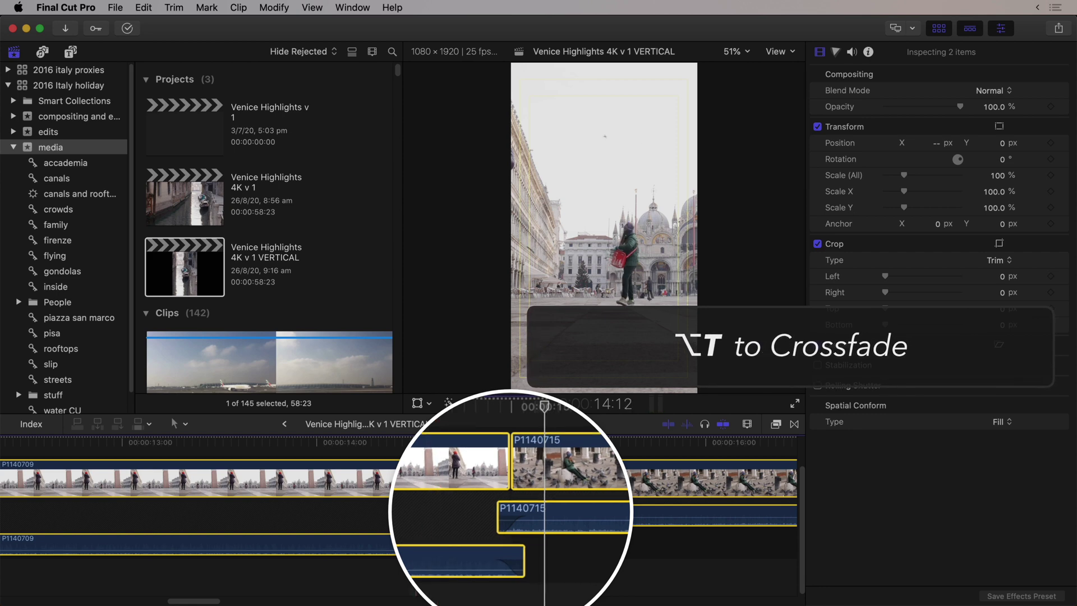
pyautogui.press('space')
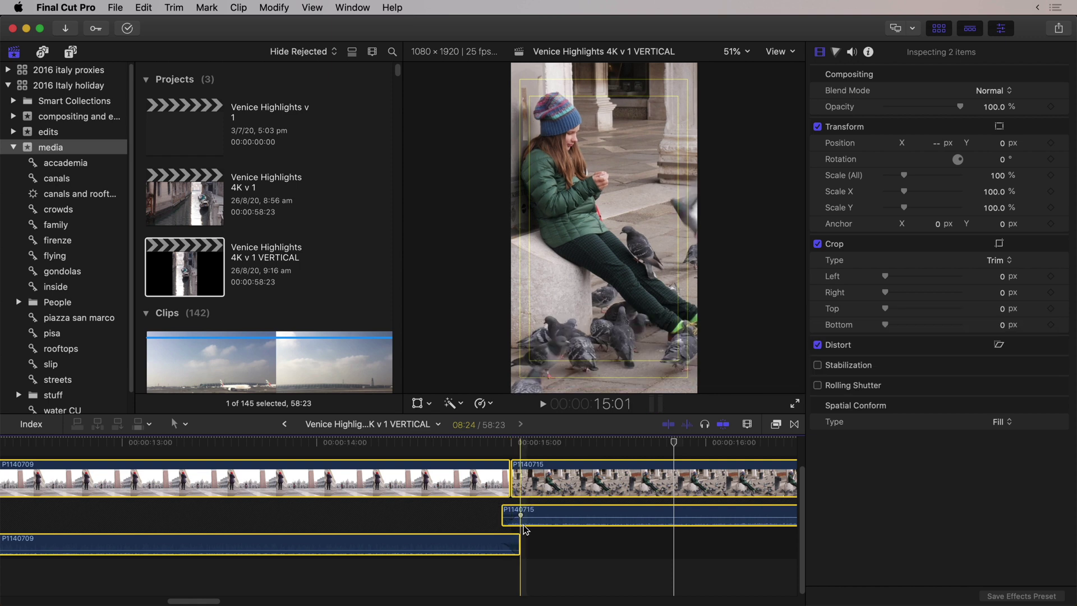
# Step: Open Preferences with Command-comma to view the Editing tab's 0.10-second crossfade duration
pyautogui.press('super+comma')
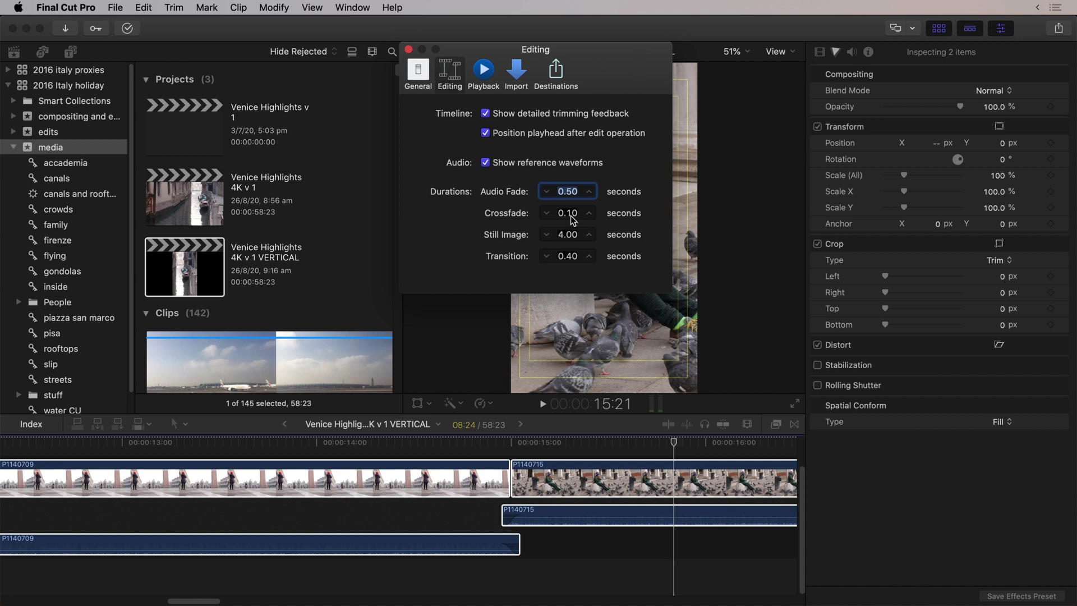